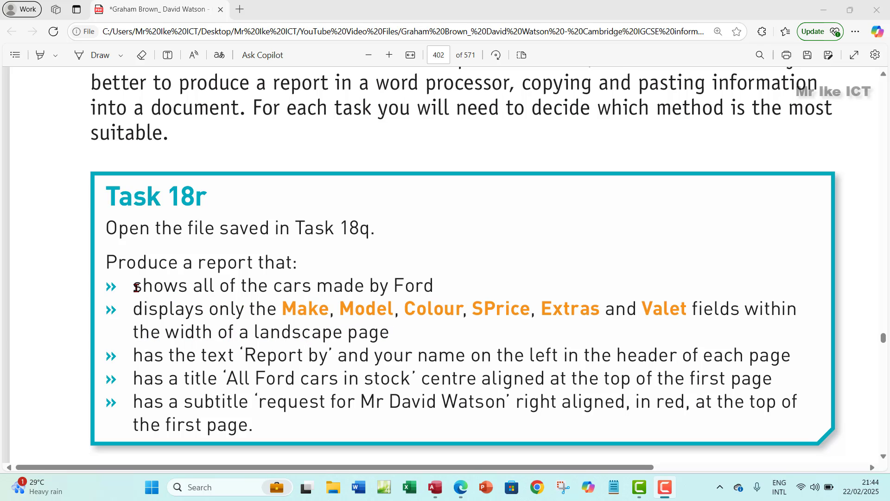
Review the Task 18r requirements for showing all Ford cars and the listed fields within a landscape page width.
drag(134, 288, 178, 289)
drag(274, 321, 392, 336)
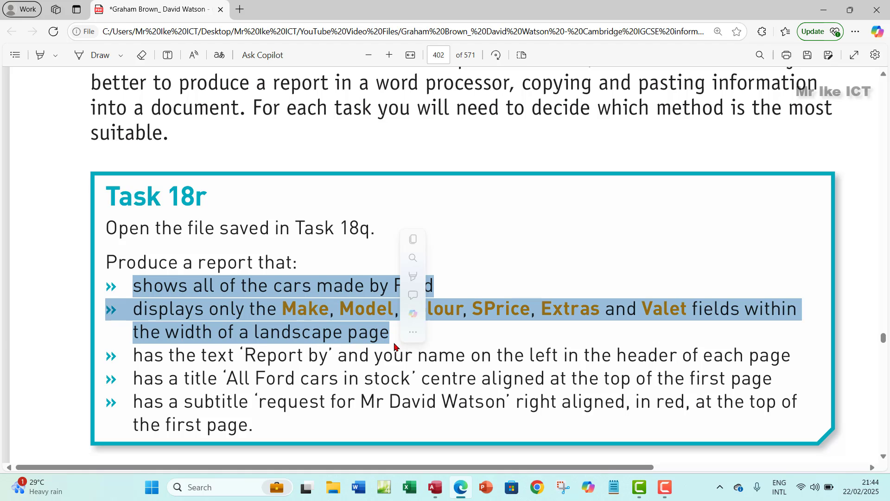
click(472, 259)
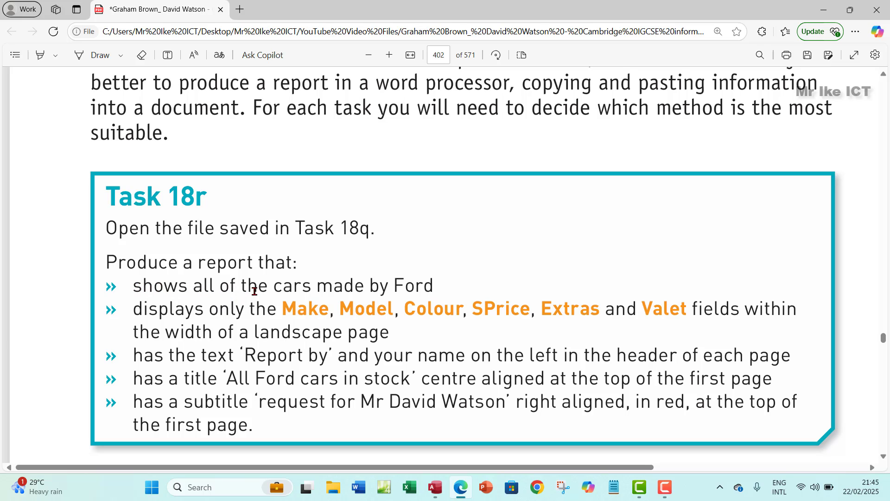
Switch to Access and open task18i_tblCarsQuery to check its Make column and fields, closing it when done.
click(432, 486)
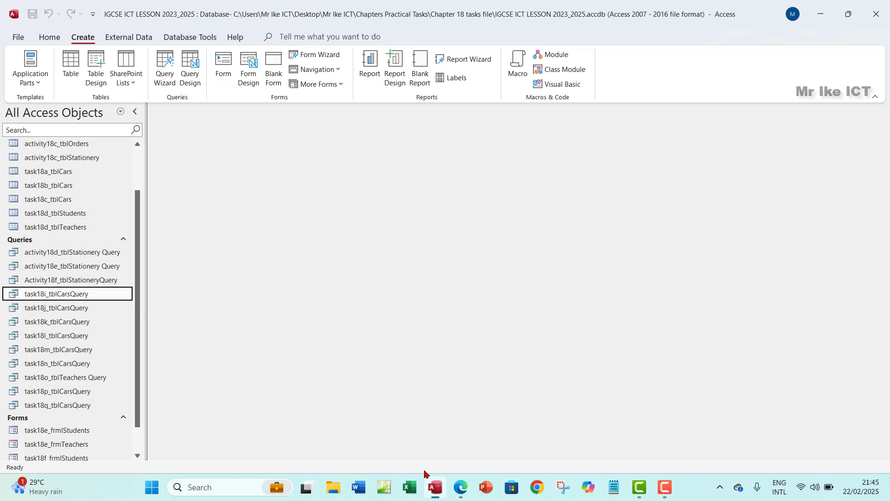
double_click(72, 295)
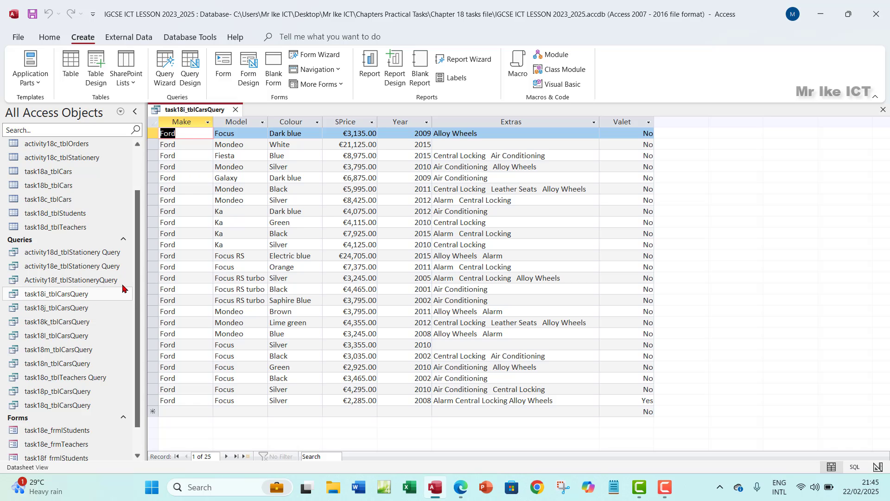
click(194, 118)
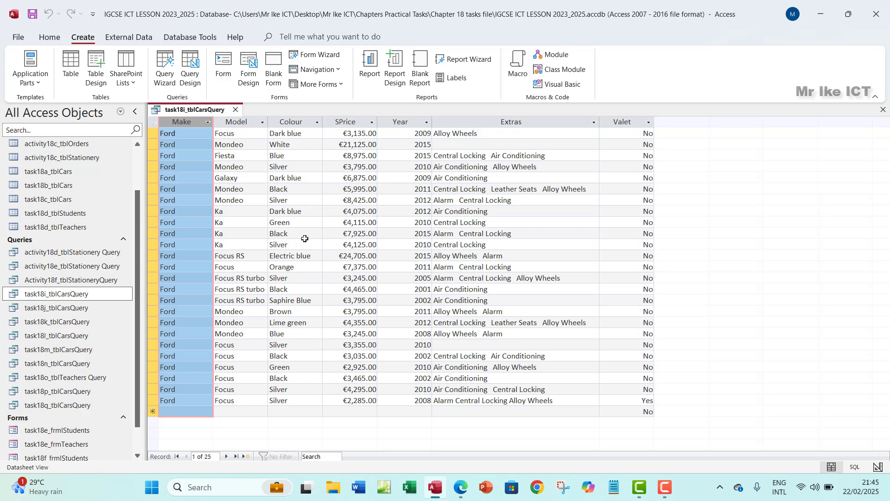
click(884, 111)
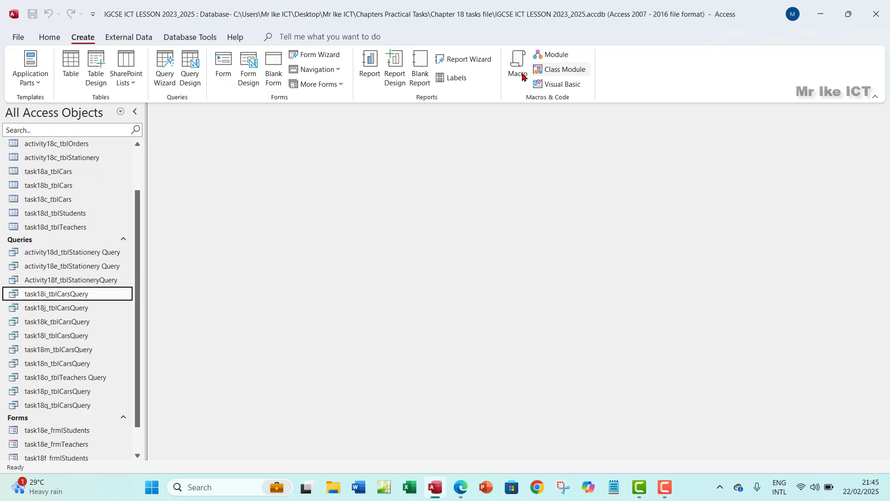
Start the Report Wizard and choose the query task18i_tblCarsQuery as the report's source.
click(466, 64)
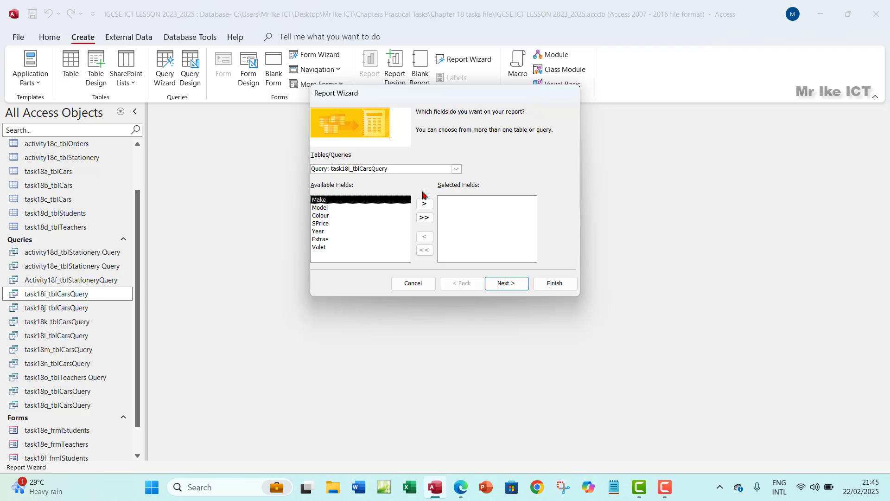
drag(388, 170, 294, 170)
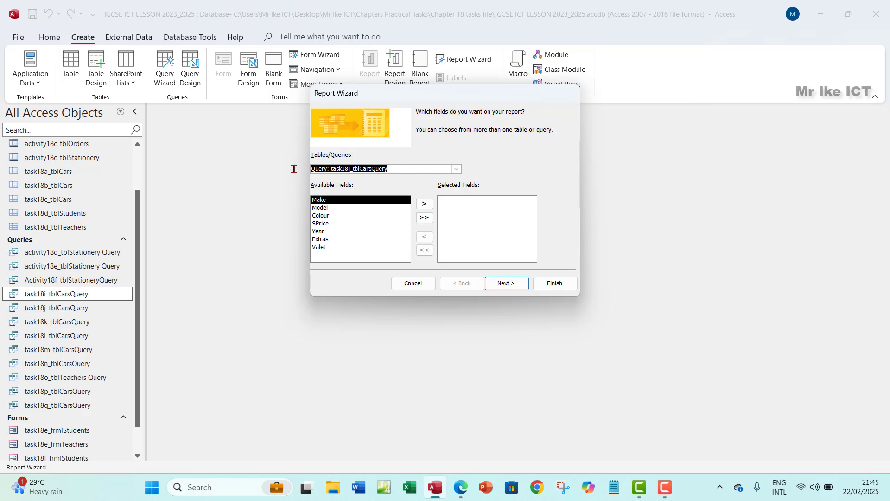
click(456, 170)
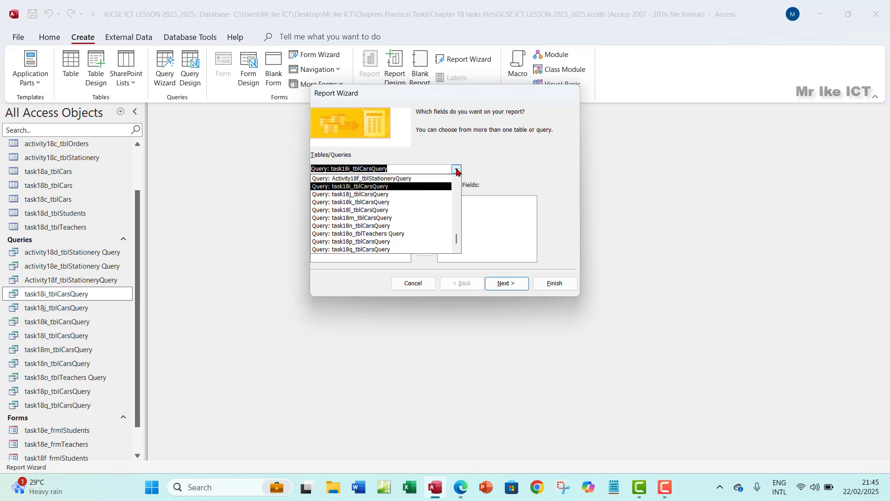
click(368, 186)
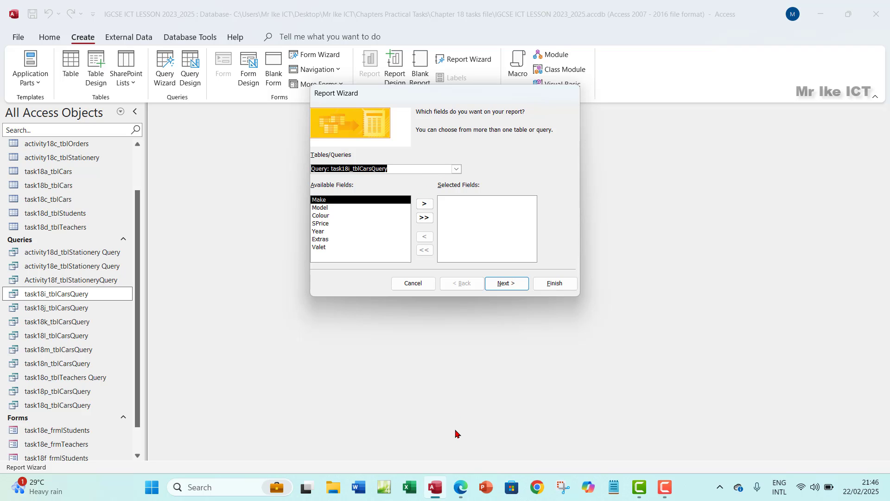
click(463, 492)
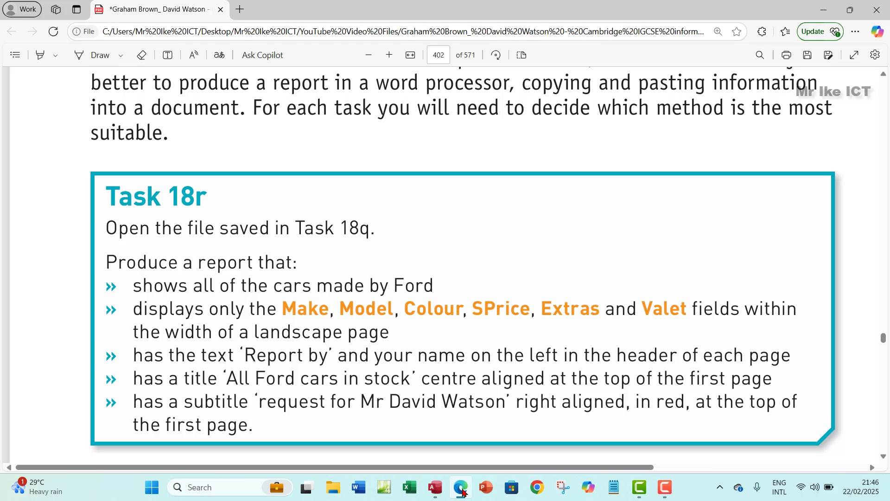
click(463, 492)
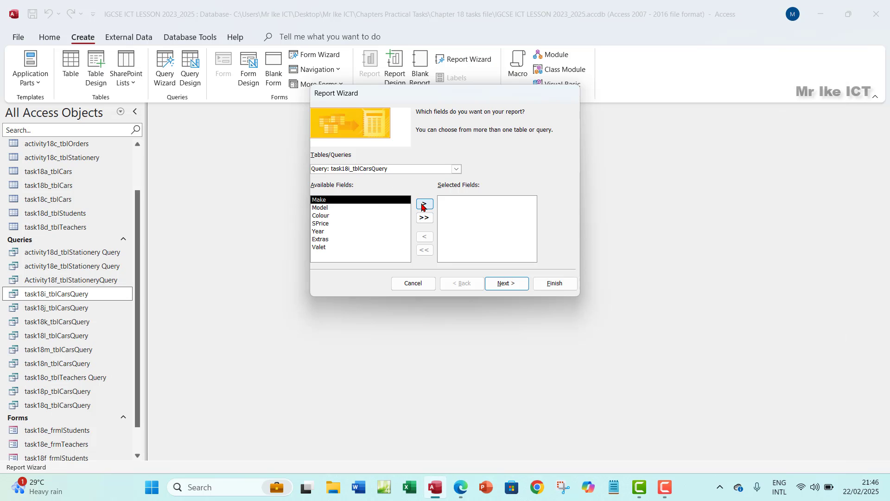
Add the Make, Model, Colour, SPrice, Extras and Valet fields to the report, leaving out Year.
click(423, 206)
click(425, 206)
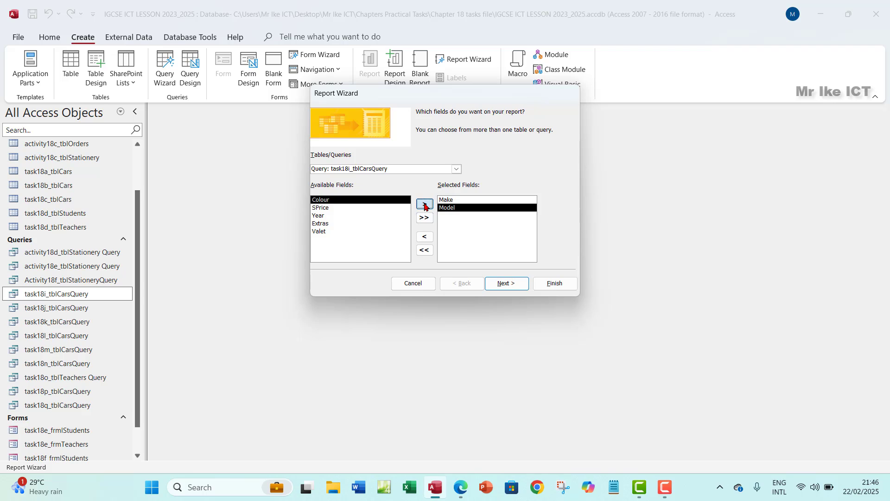
click(425, 205)
click(425, 205)
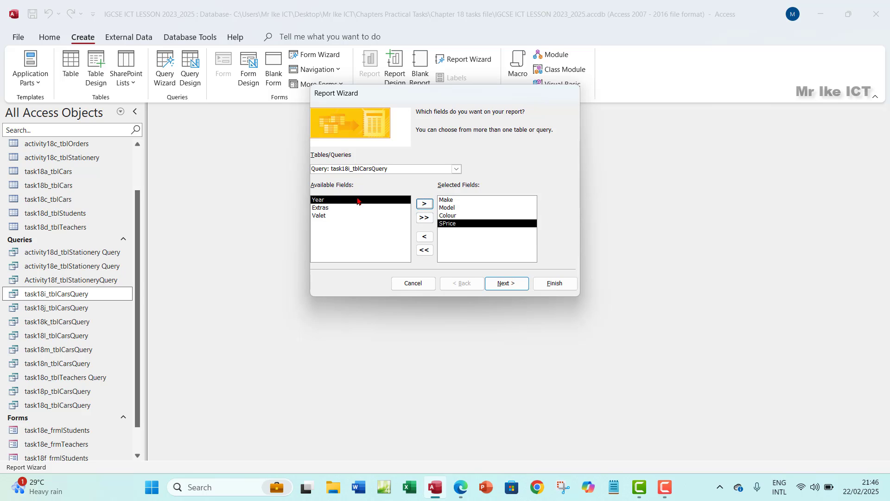
click(324, 208)
click(424, 204)
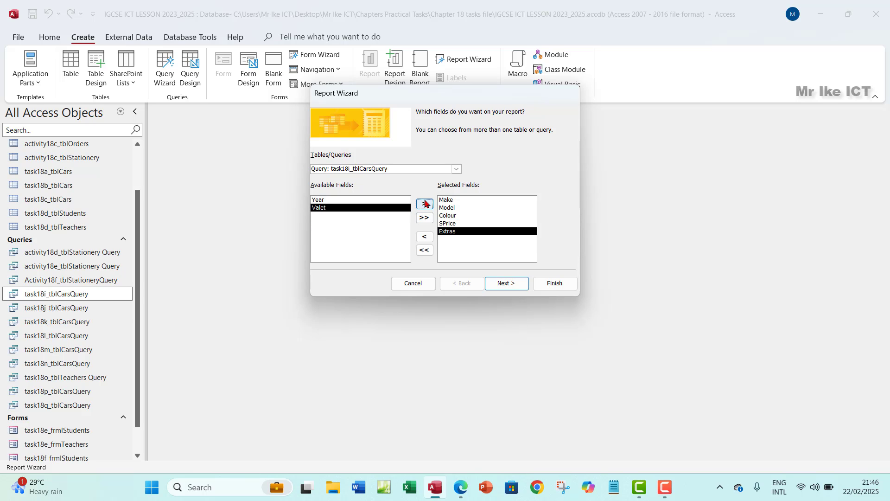
click(424, 204)
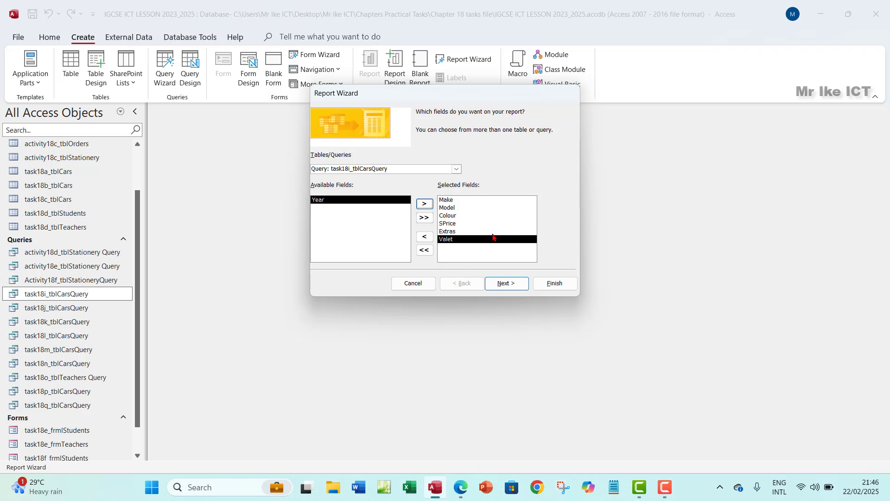
Switch to the textbook PDF in Edge and highlight "shows all of the cars made by Ford" in green.
click(460, 489)
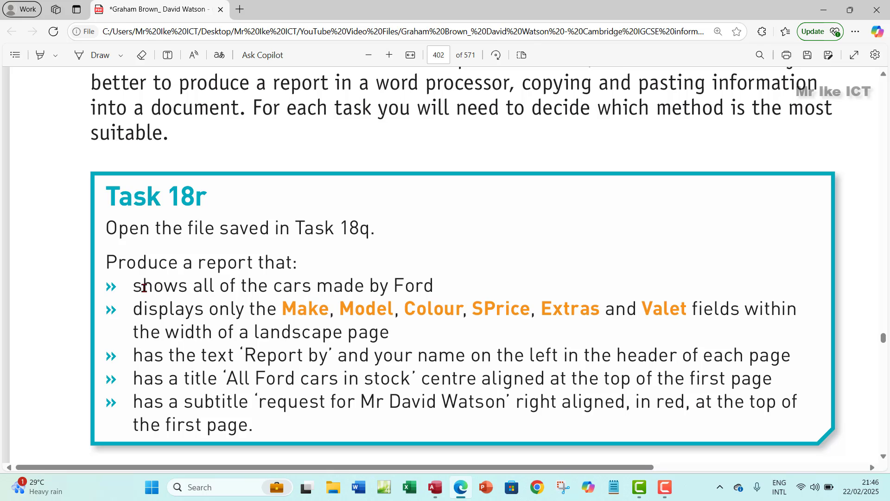
drag(138, 286, 435, 287)
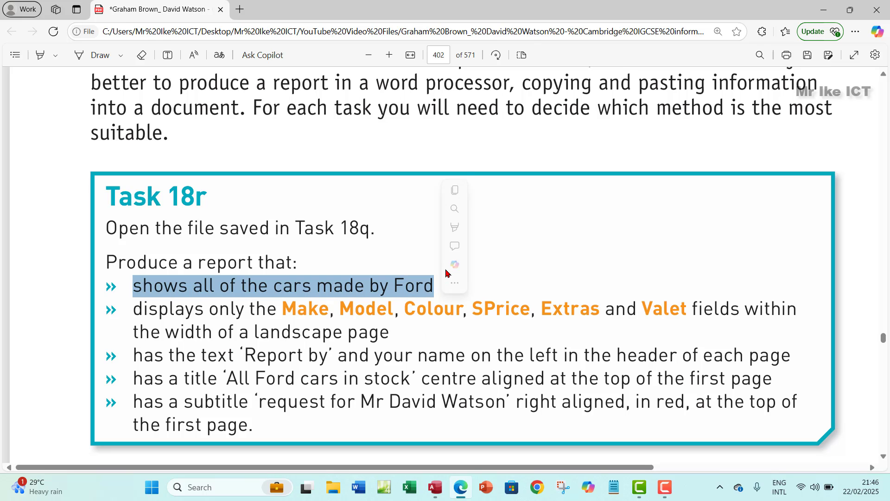
mouse_move(452, 230)
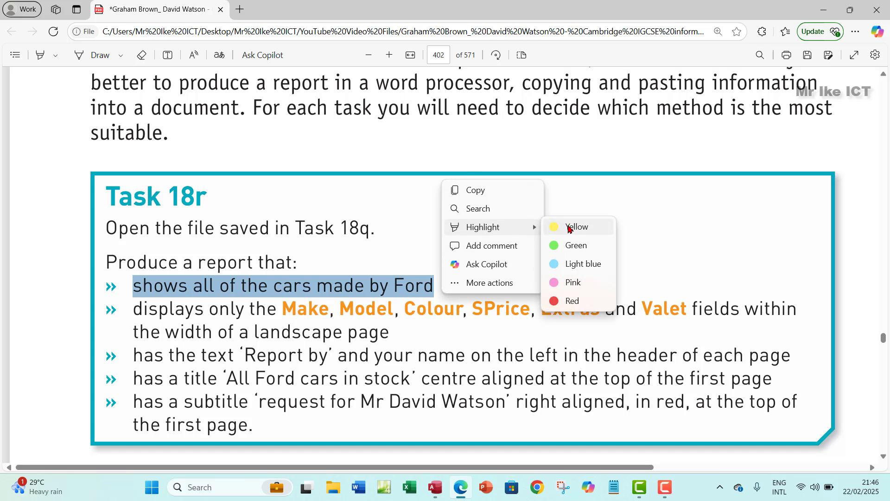
click(568, 250)
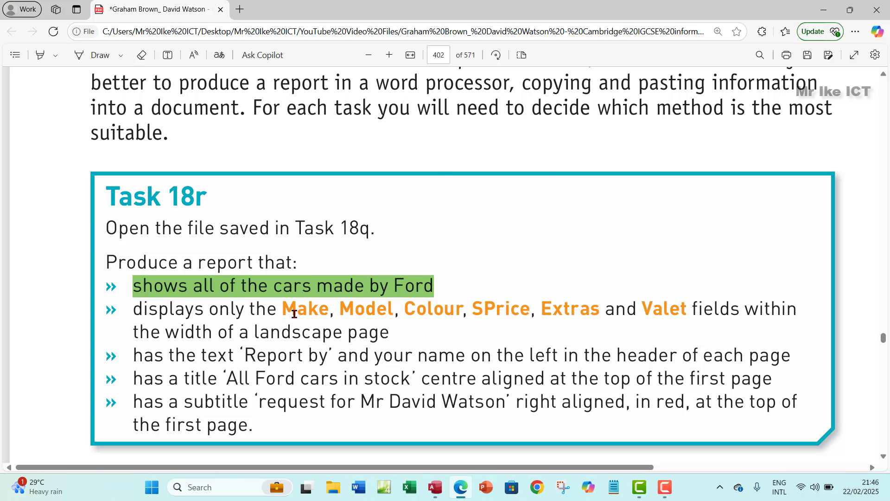
Check the required field names and the landscape page requirement in Task 18r, and return to Access.
drag(287, 309, 684, 310)
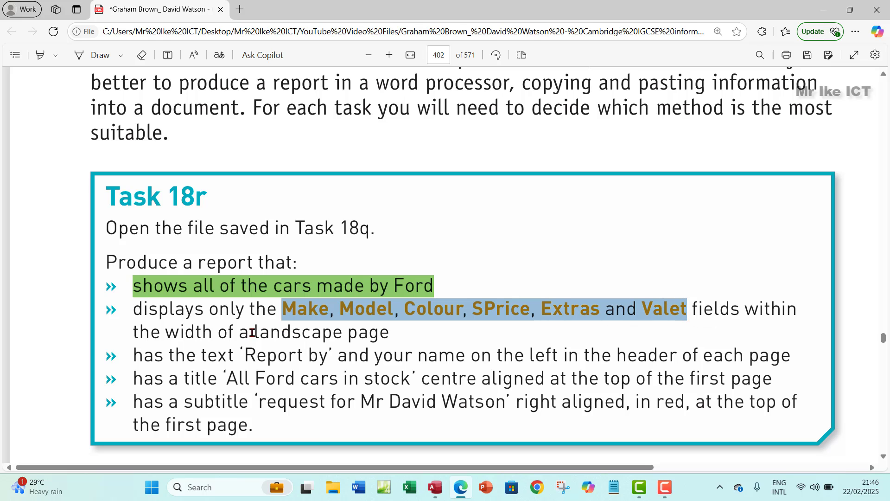
drag(253, 333, 390, 334)
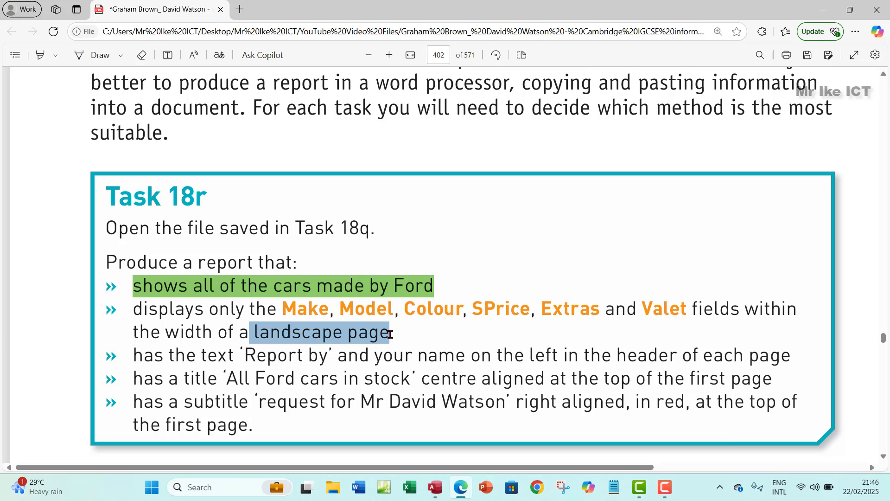
right_click(391, 334)
click(420, 237)
mouse_move(435, 487)
click(388, 427)
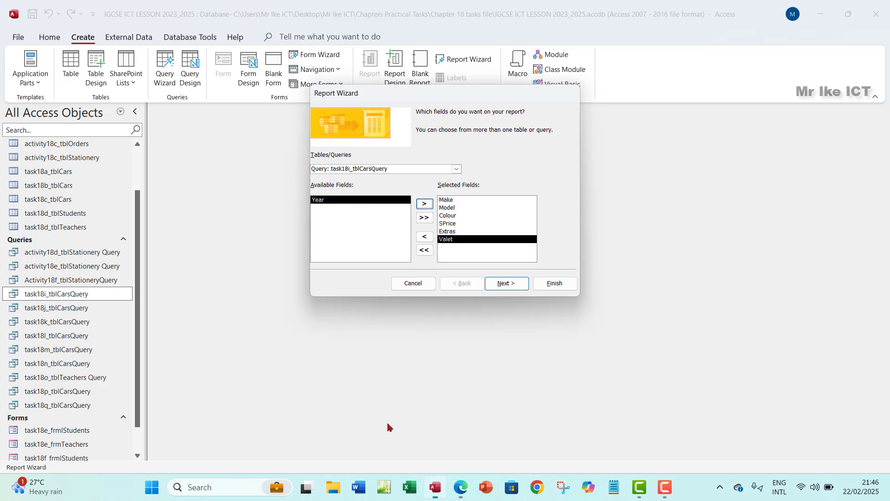
Proceed to the report layout options without adding any grouping levels or sort fields.
click(502, 285)
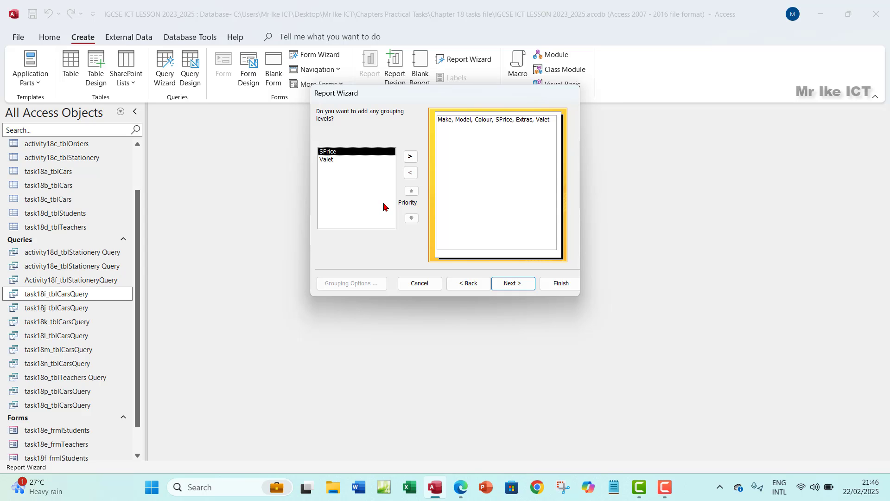
click(509, 284)
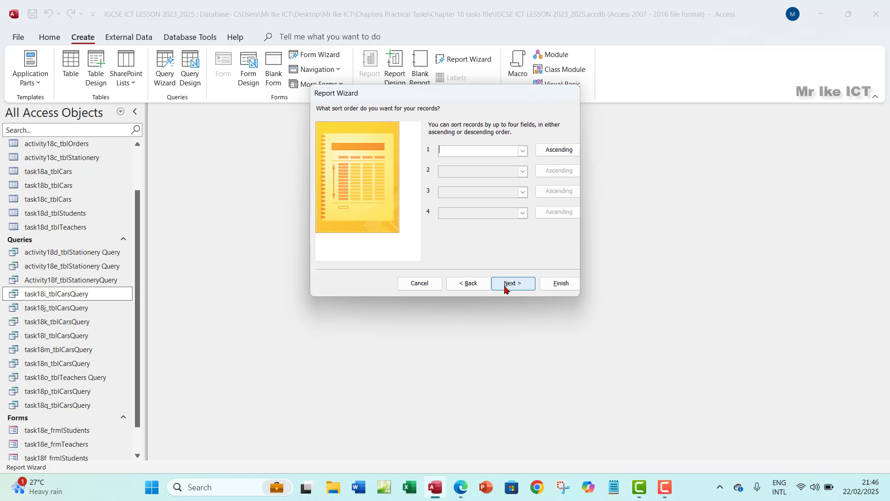
click(506, 287)
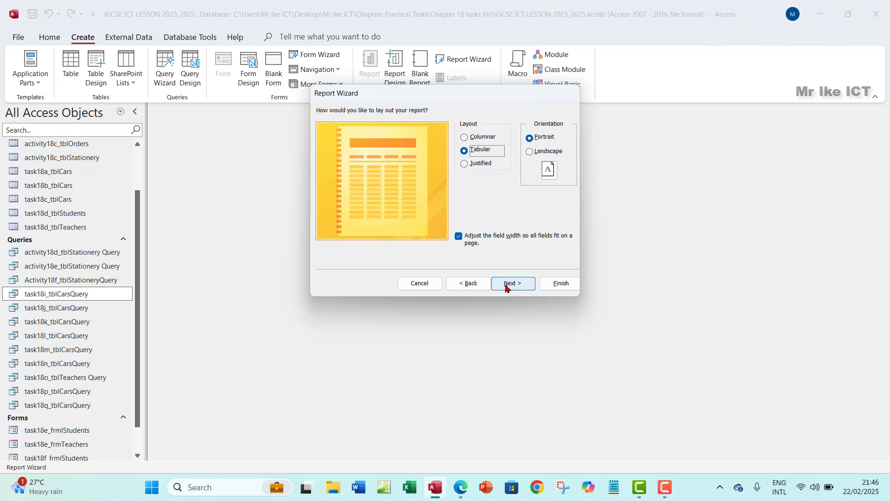
click(470, 284)
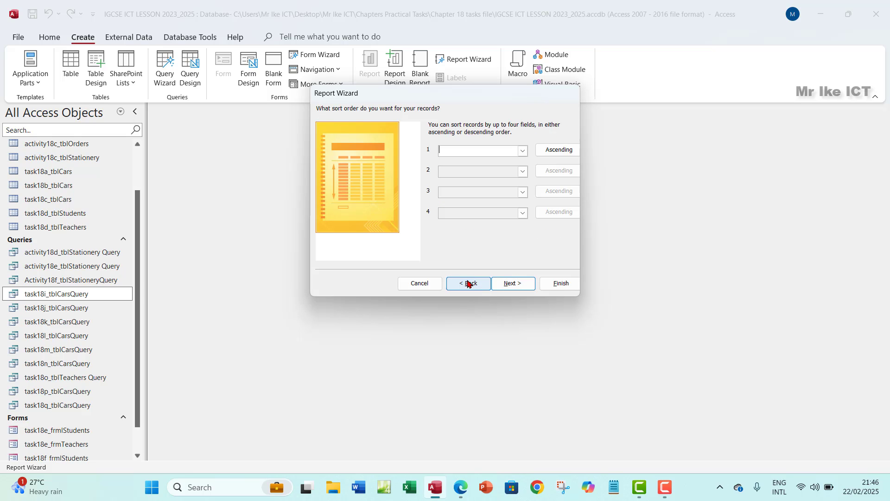
click(506, 284)
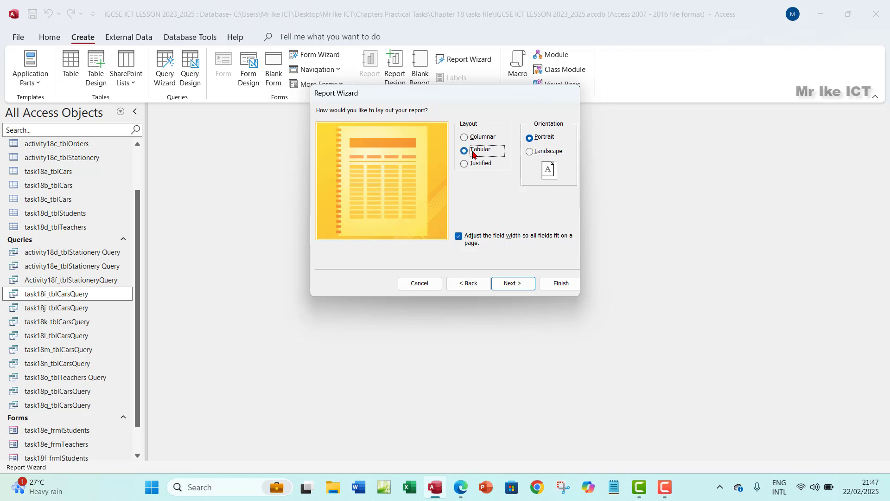
Set the report to landscape orientation with field widths adjusted so all fields fit on a page.
click(531, 152)
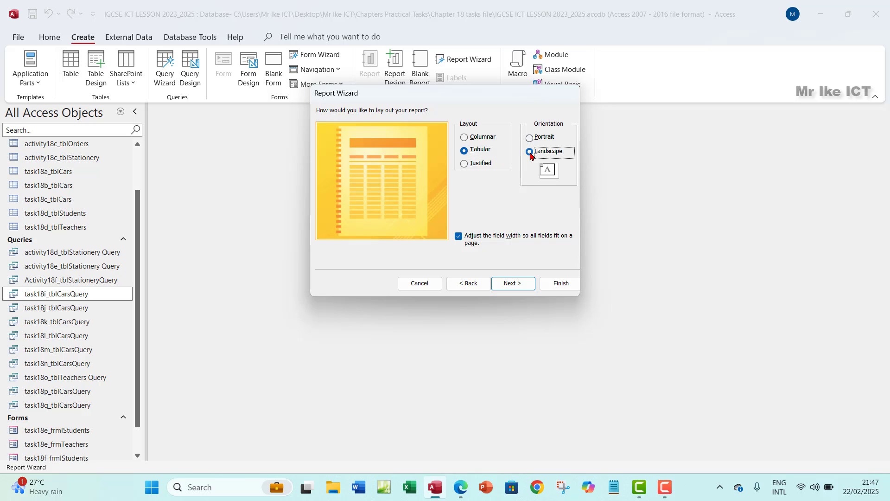
click(458, 237)
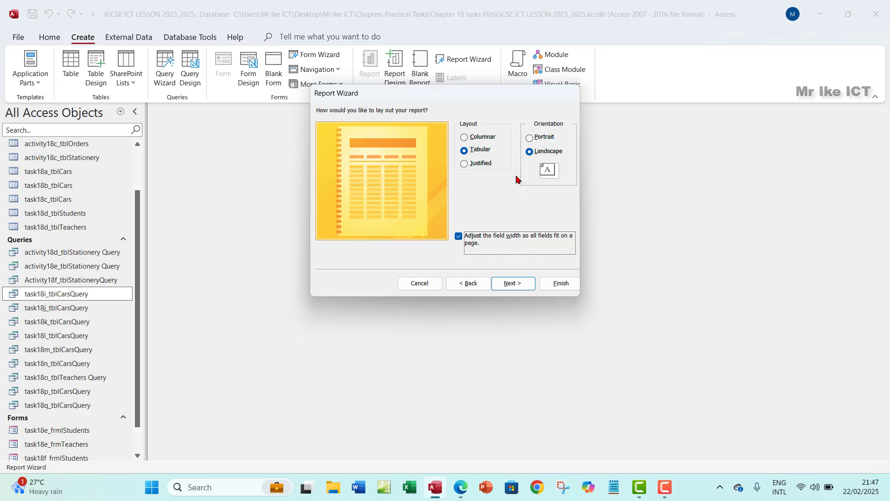
click(511, 285)
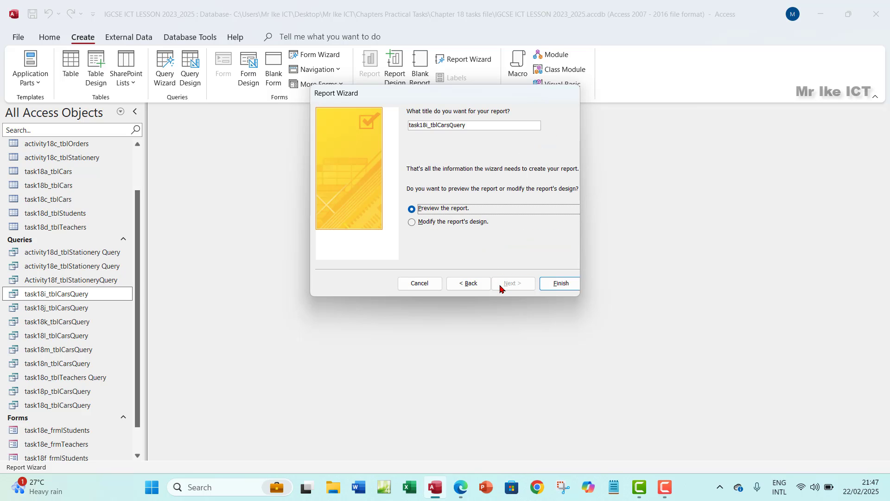
Set the report's title to task18r_tblCarsReport.
click(429, 126)
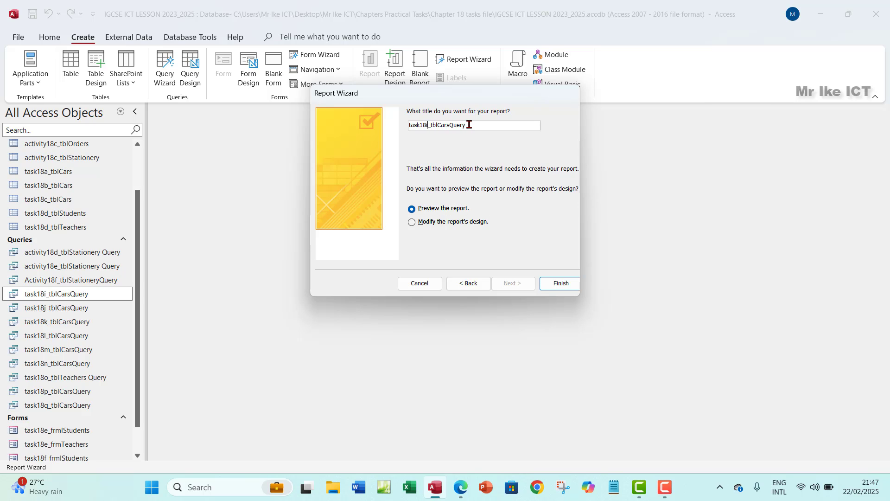
key(BackSpace)
click(460, 489)
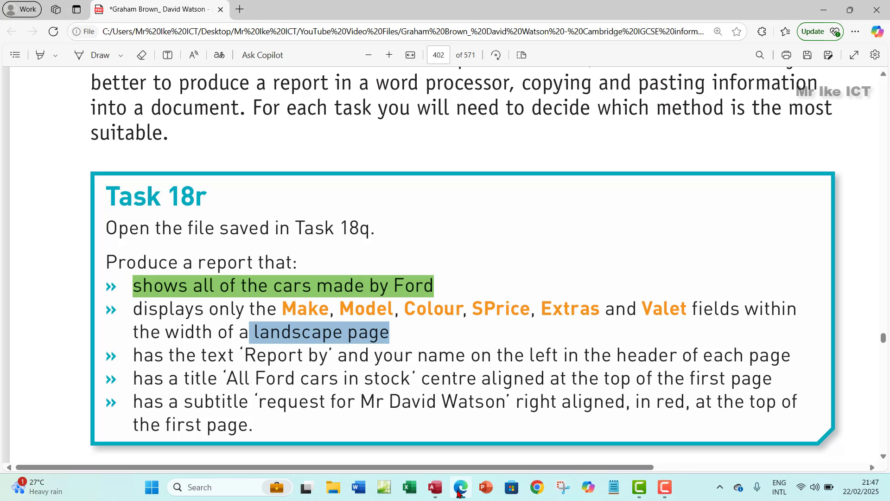
click(459, 490)
text(r_tblCarsQuery)
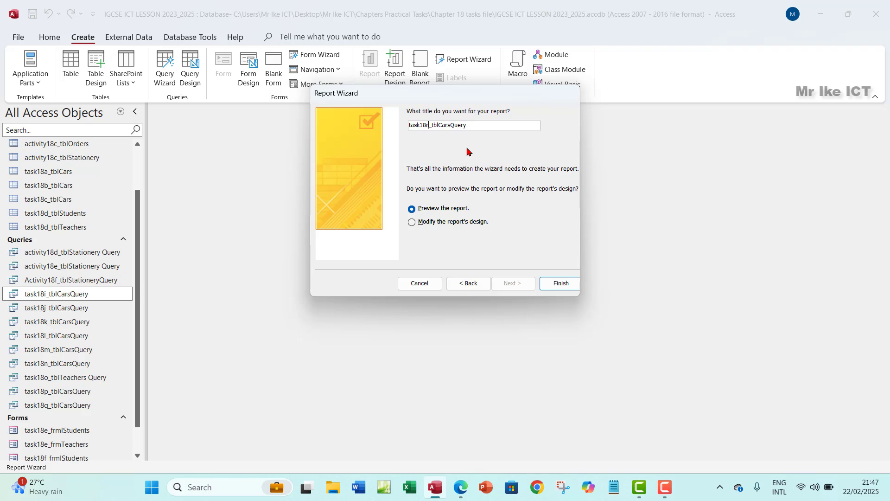
drag(468, 125, 453, 124)
text(Report)
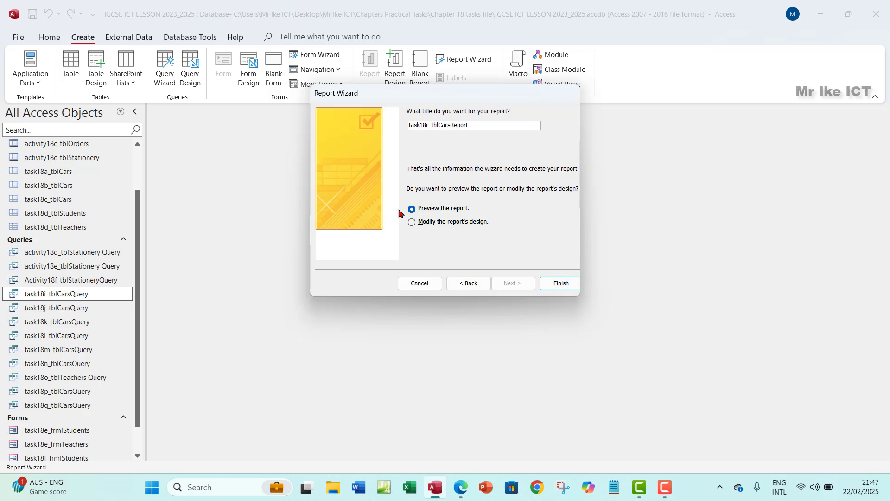
Finish the report wizard with the preview option, show the report in Layout View, and close the list of available fields.
click(412, 223)
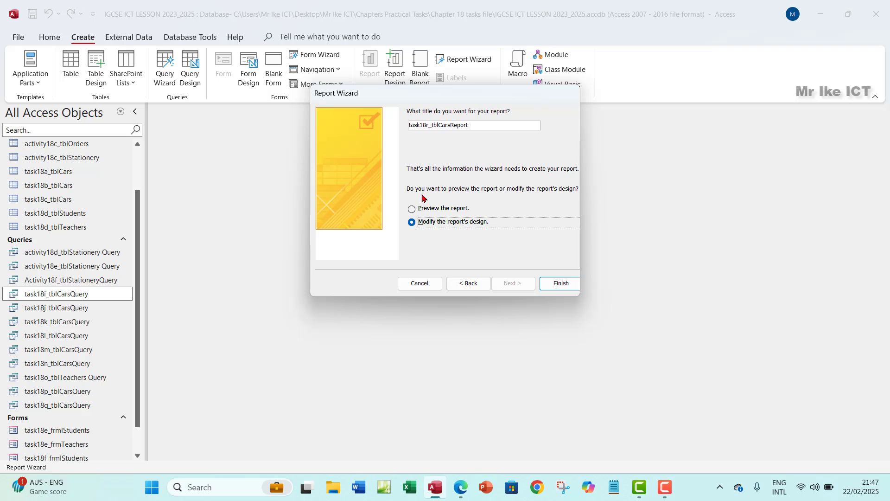
click(412, 210)
click(561, 284)
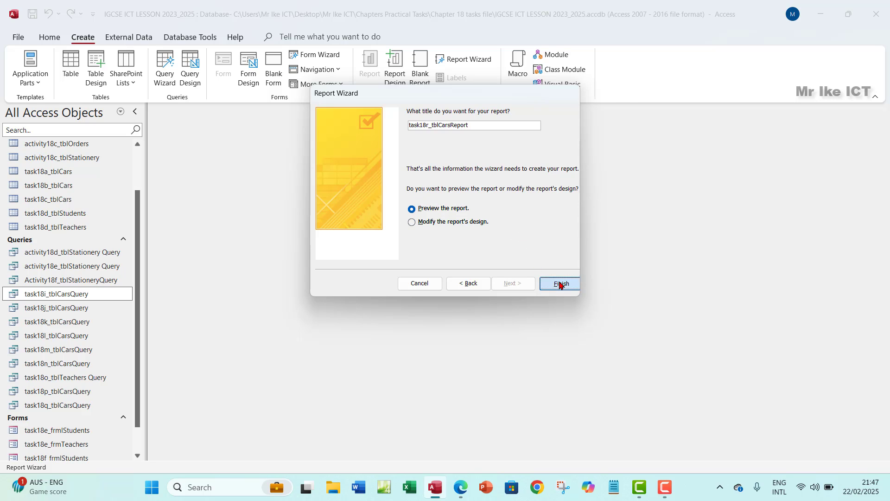
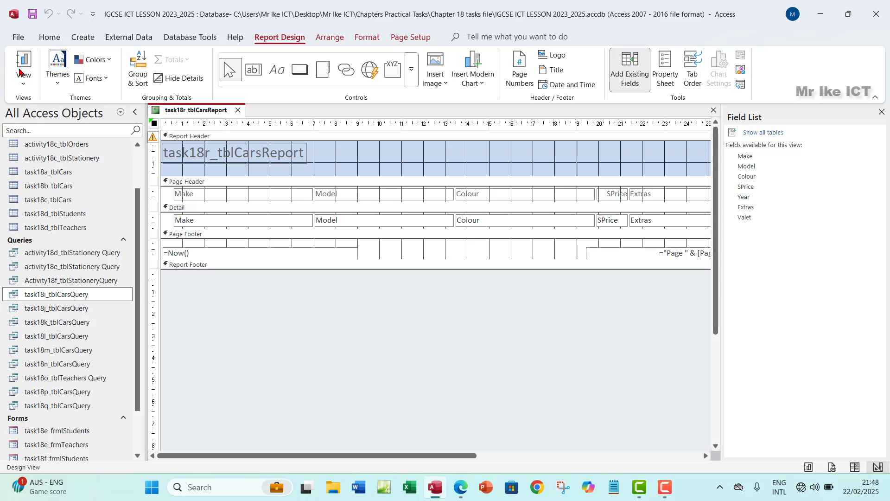
click(23, 79)
click(50, 158)
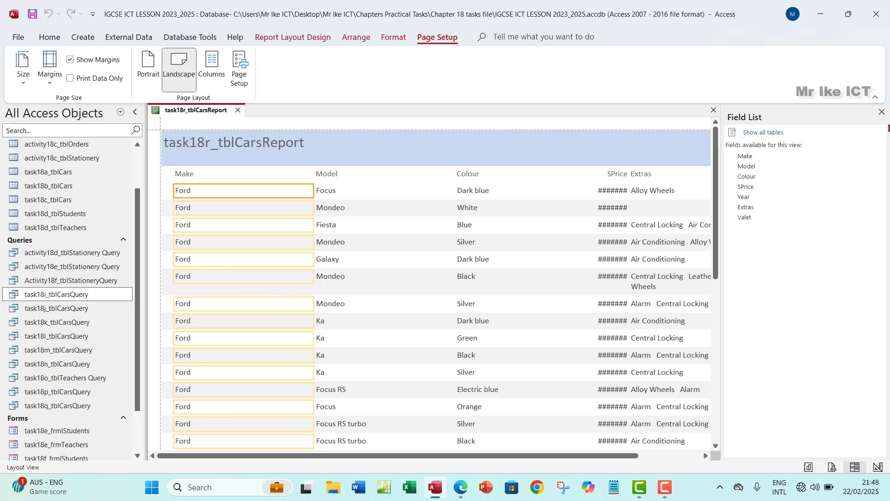
click(882, 113)
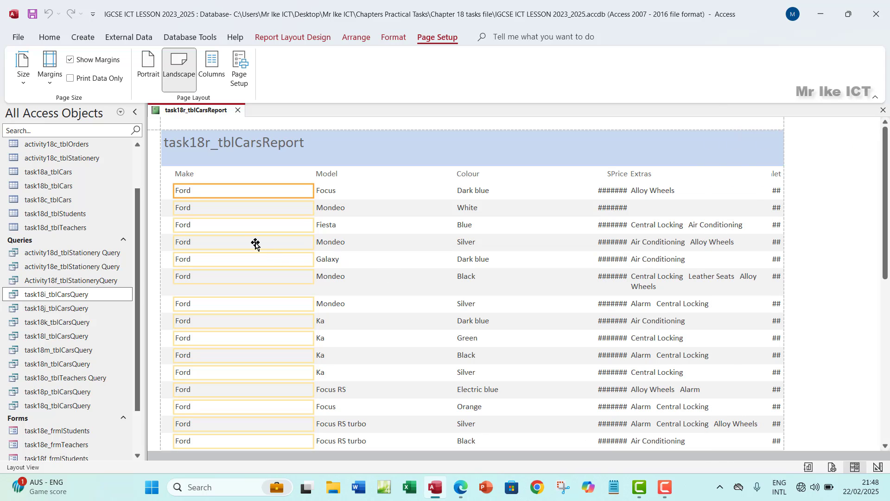
Narrow the Make column, heading and values together, so it fits its short entries.
click(198, 173)
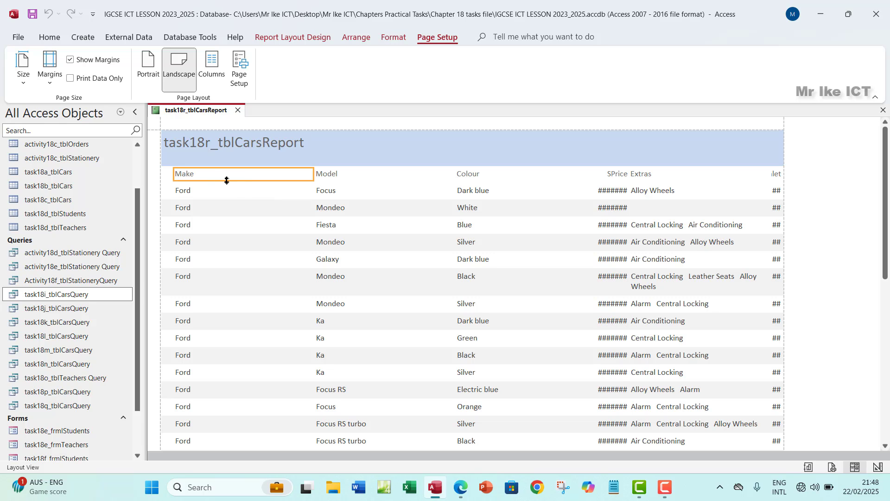
ctrl+click(193, 191)
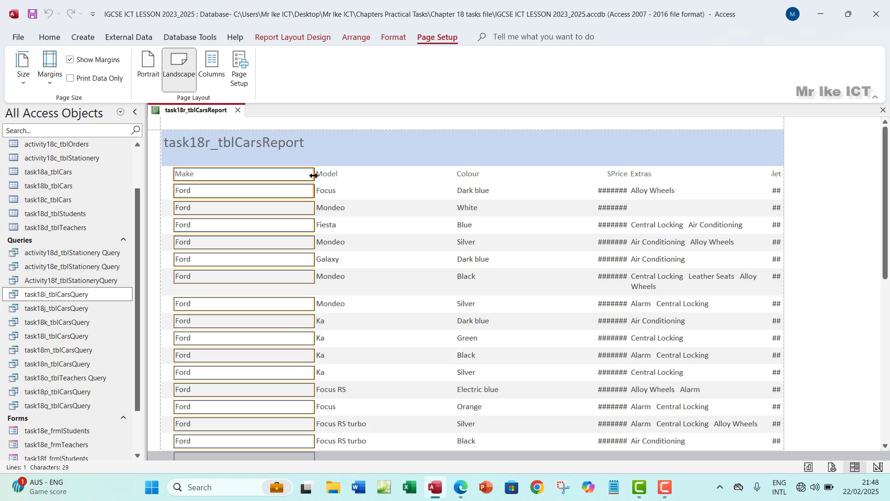
drag(313, 175, 210, 189)
Shift the Model column closer to Make and narrow its heading and values to fit the longest model name.
click(328, 162)
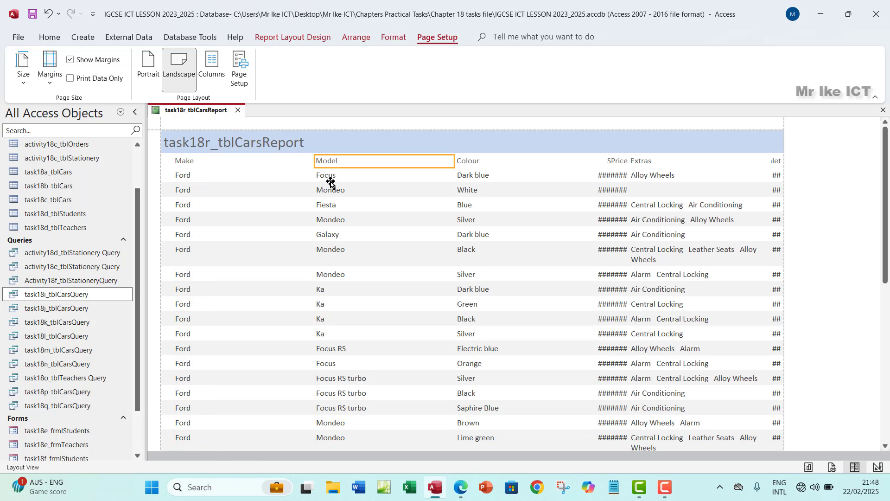
click(332, 176)
drag(315, 165, 261, 178)
drag(453, 163, 328, 187)
scroll(396, 253, down, 5)
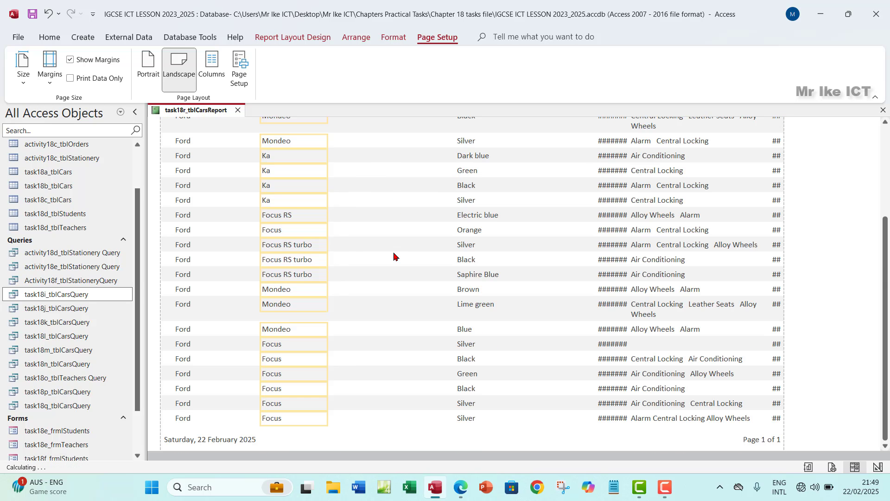
scroll(394, 256, up, 5)
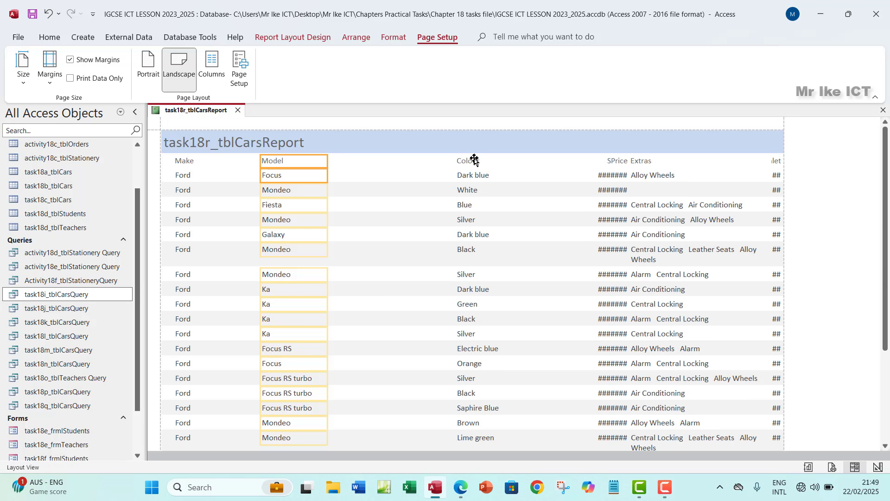
Shift the Colour column closer to Model and narrow its heading and values to fit the colour names.
click(474, 160)
click(474, 175)
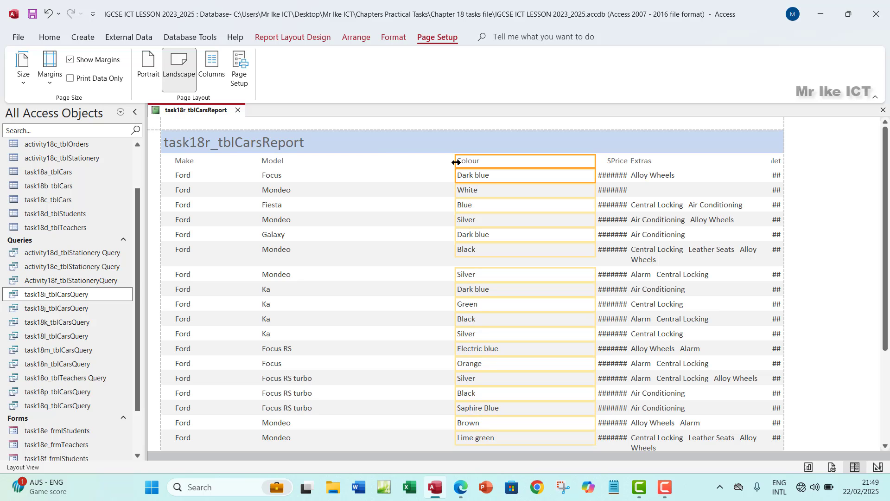
drag(456, 162, 354, 184)
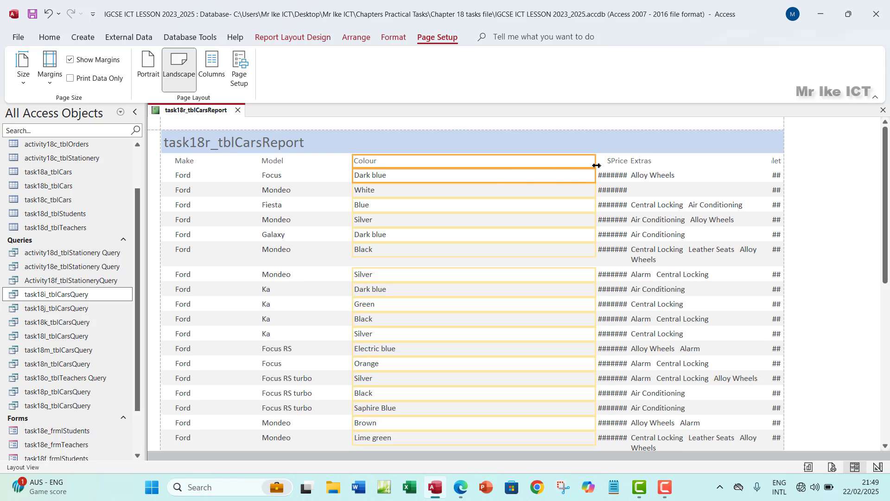
drag(597, 165, 425, 202)
Widen the SPrice column towards Colour so the prices display in full, and pull its far edge in to close the gap.
click(612, 162)
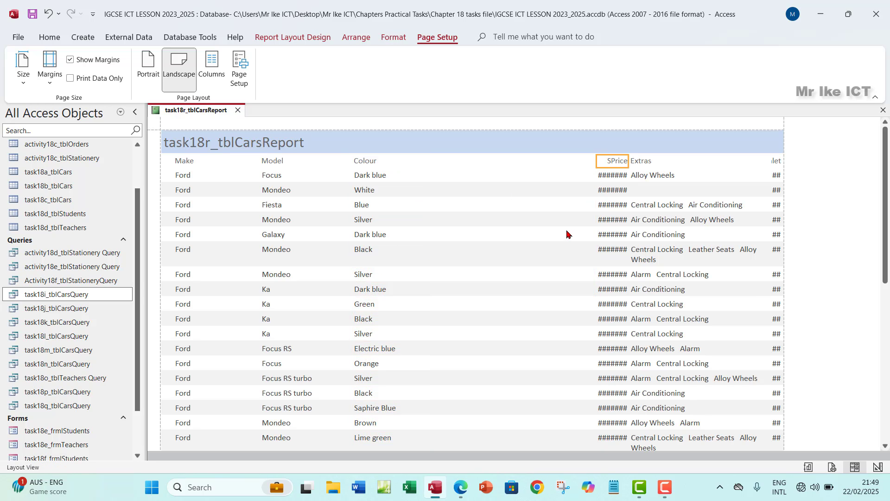
click(607, 176)
drag(593, 165, 420, 200)
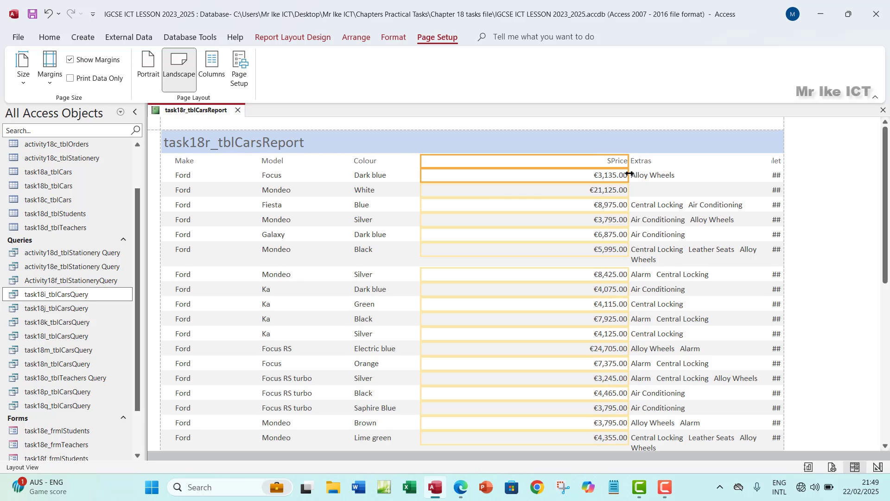
drag(630, 162, 501, 169)
Extend the Extras column towards SPrice and trim its far edge so each extras list fits on one line.
click(652, 162)
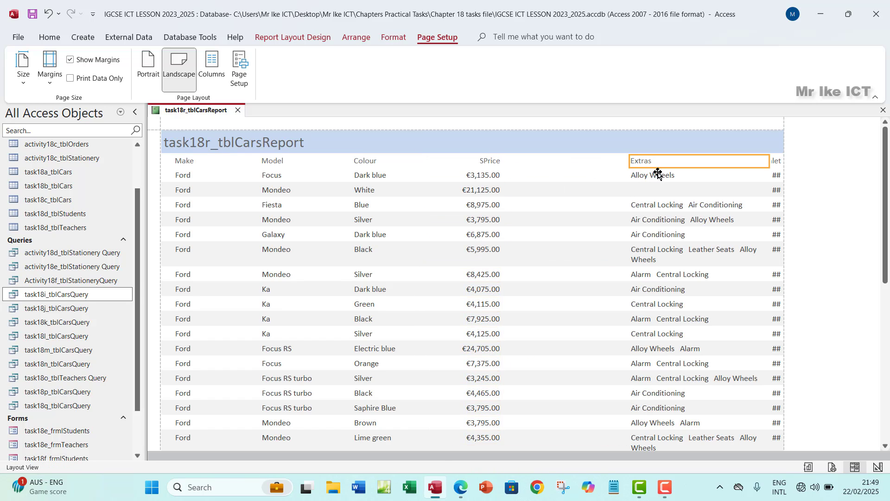
shift+click(666, 176)
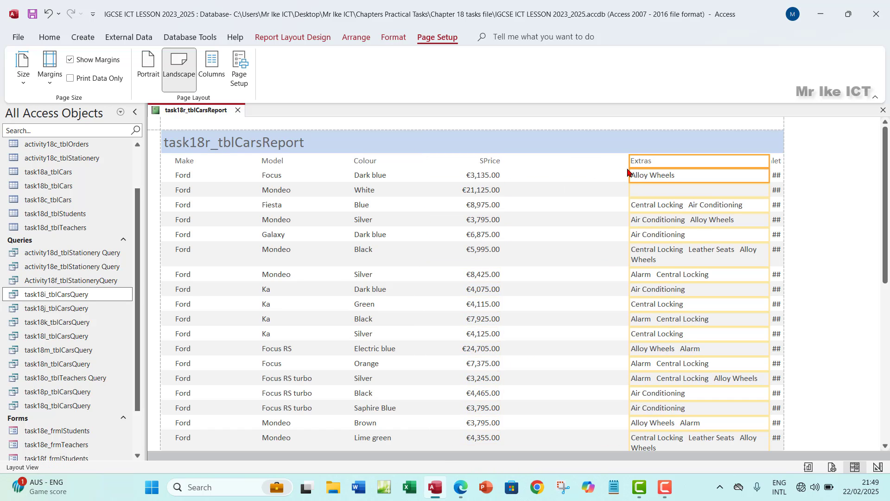
drag(630, 163, 531, 184)
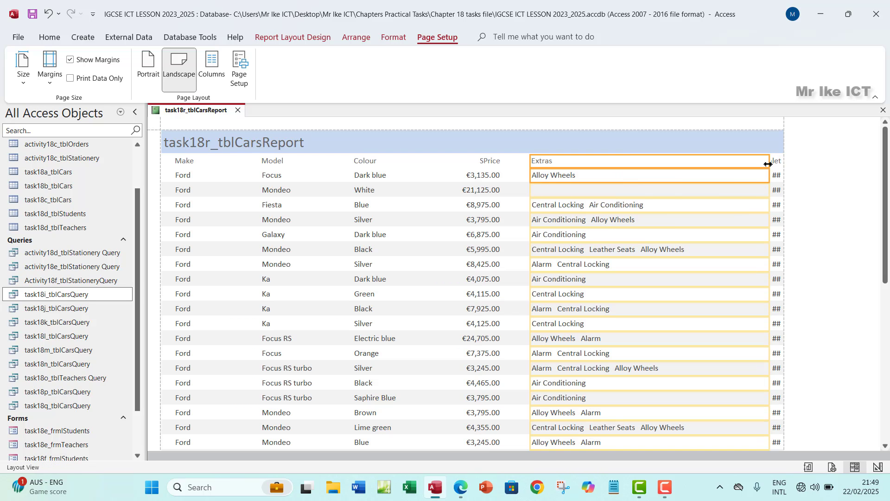
drag(770, 175, 691, 178)
click(575, 191)
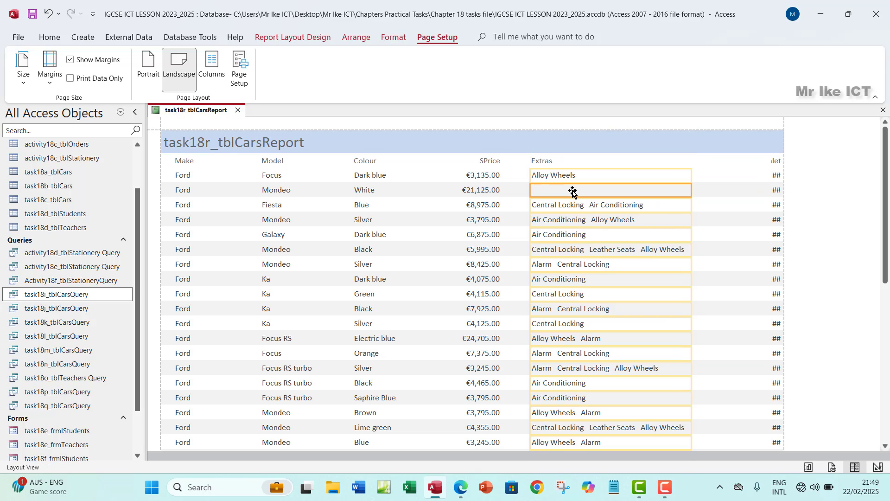
Widen the Valet column towards Extras to show its full heading and values, and pull its outer edge inside the page margin.
click(774, 163)
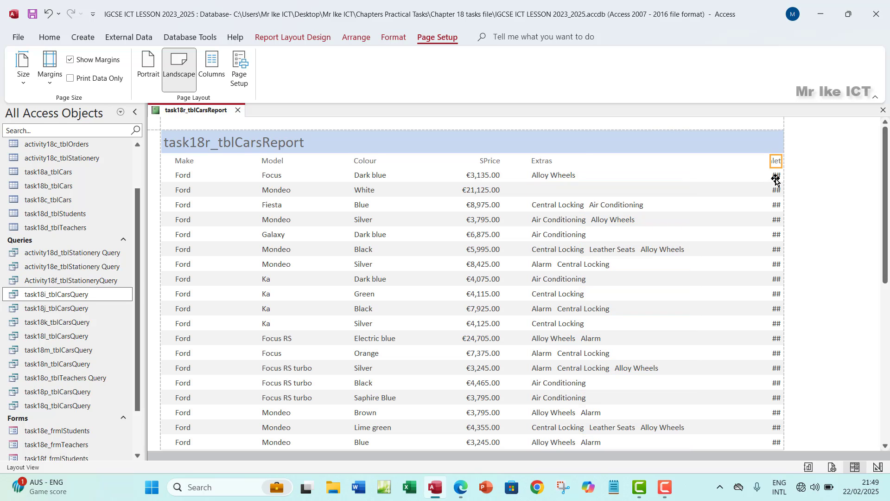
click(776, 179)
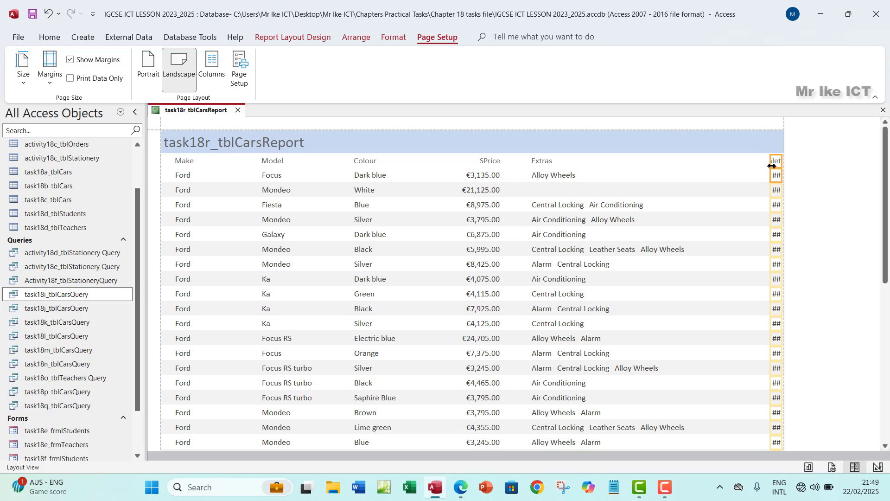
drag(772, 165, 690, 203)
drag(782, 165, 747, 168)
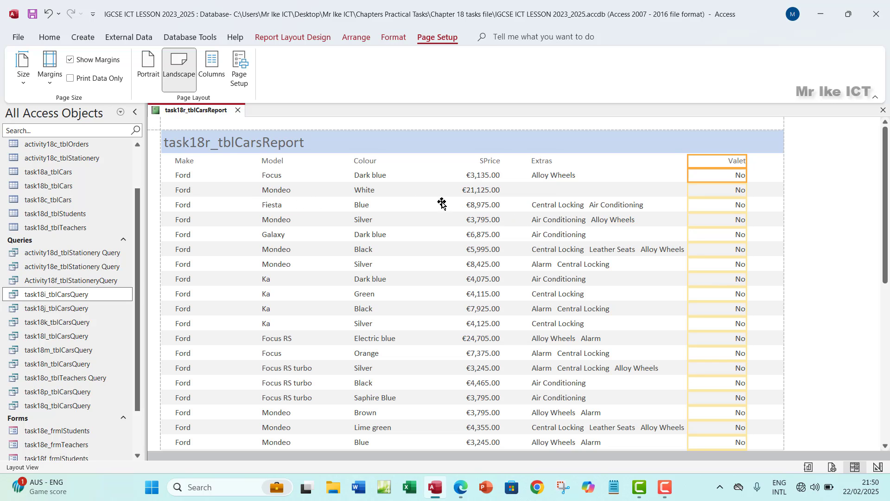
Check the second record's Extras value in task18i_tblCarsQuery against the report, closing the query again.
double_click(74, 295)
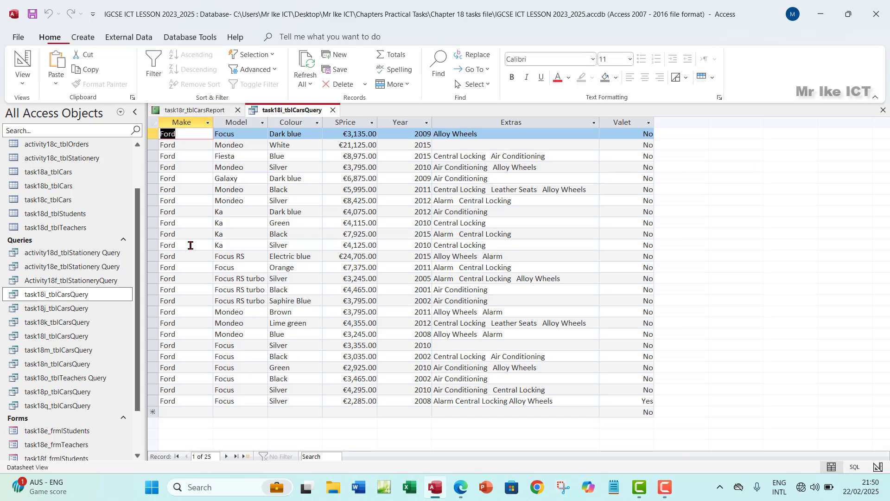
click(454, 149)
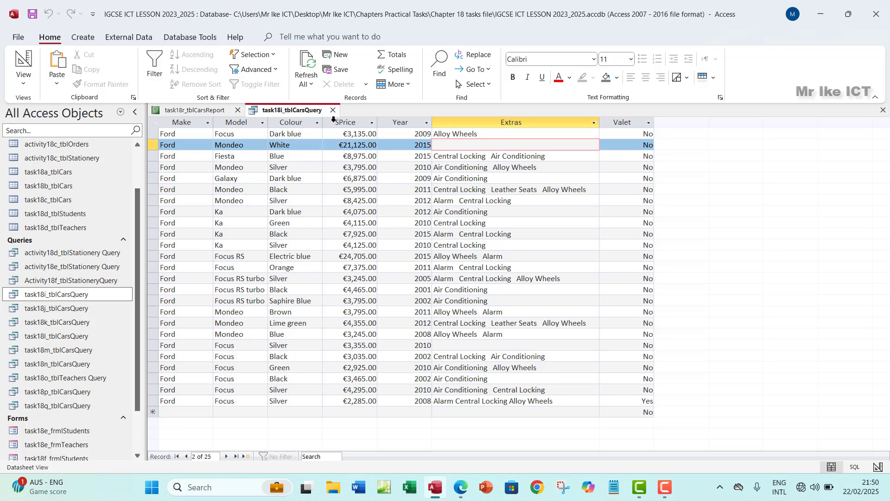
click(333, 110)
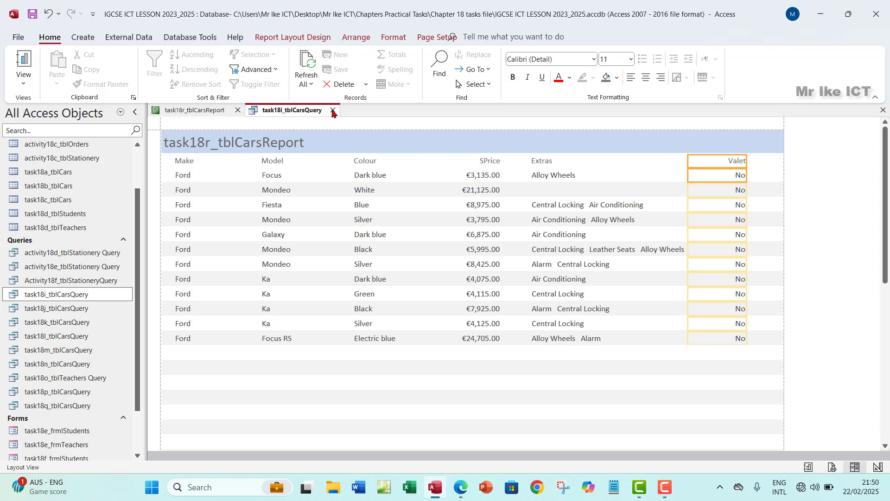
click(550, 189)
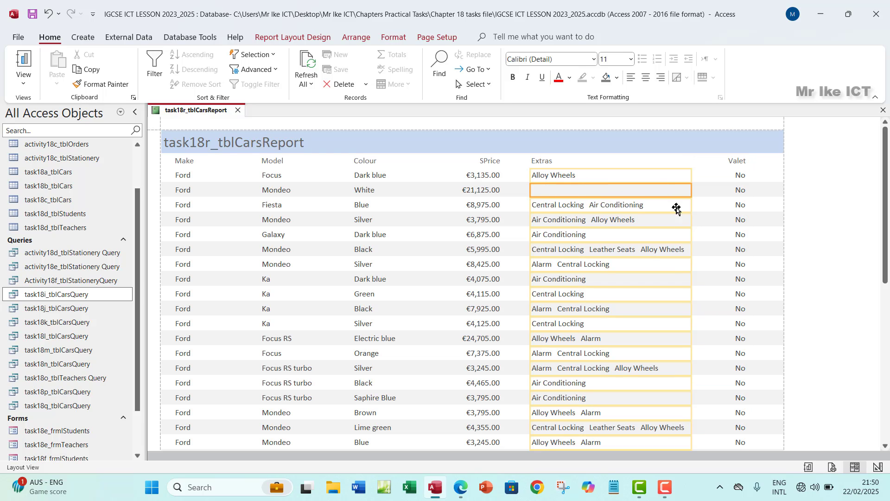
click(785, 216)
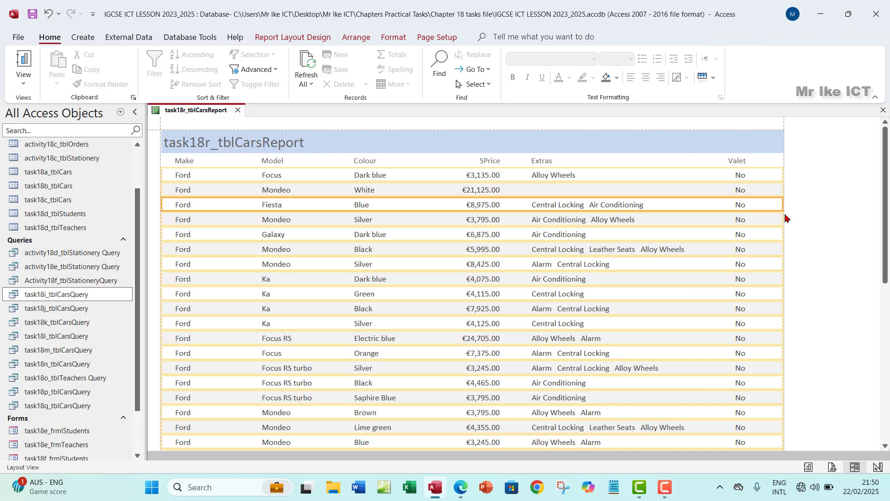
click(260, 144)
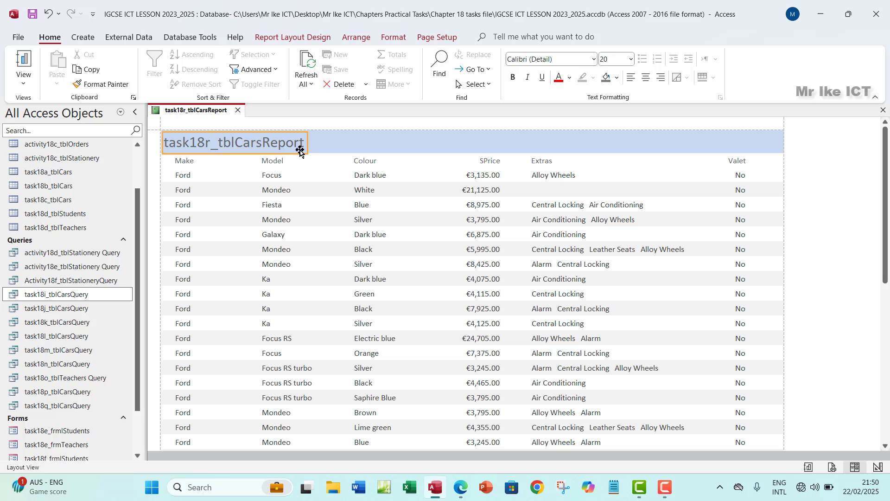
Switch to the task PDF in Edge and highlight the Task 18r requirement about the displayed fields and landscape page in green.
click(460, 487)
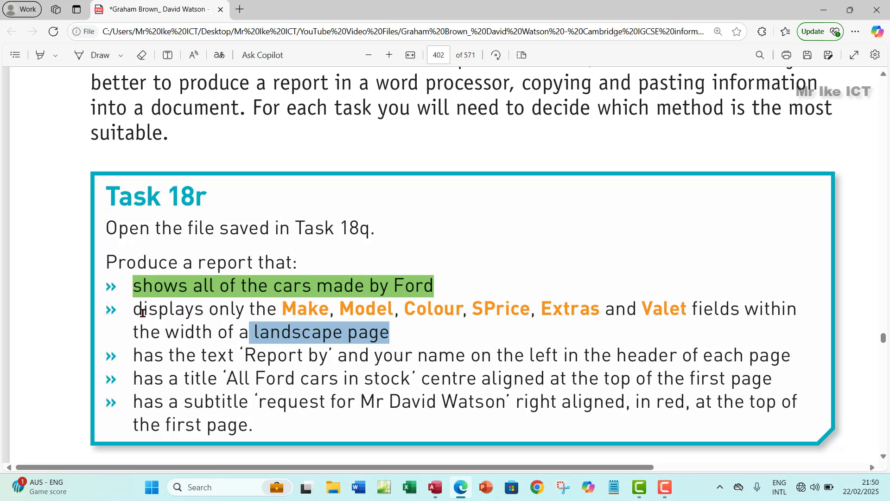
drag(136, 309, 391, 330)
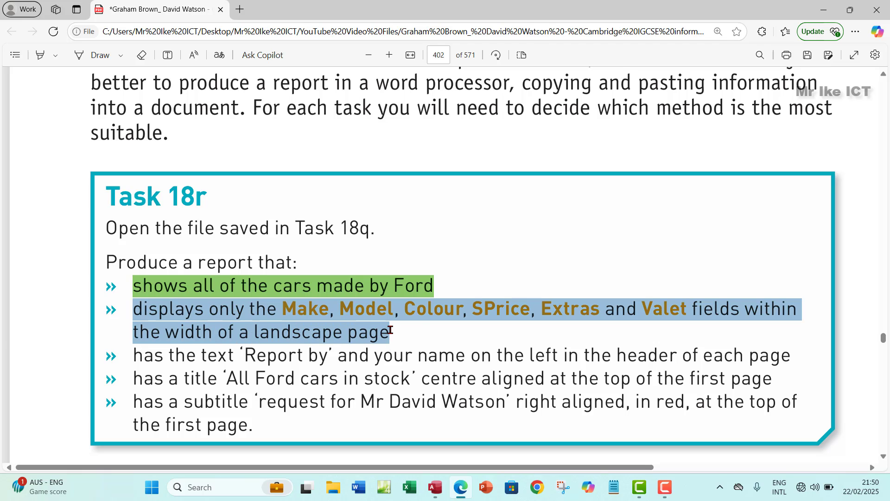
mouse_move(410, 271)
mouse_move(463, 271)
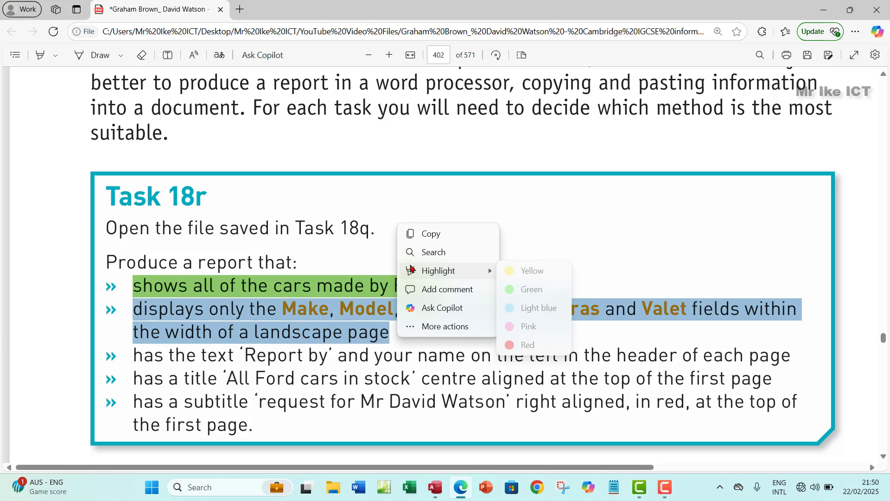
click(519, 288)
Check the Task 18r requirement for the 'Report by' text and name in the header of each page.
scroll(398, 308, down, 3)
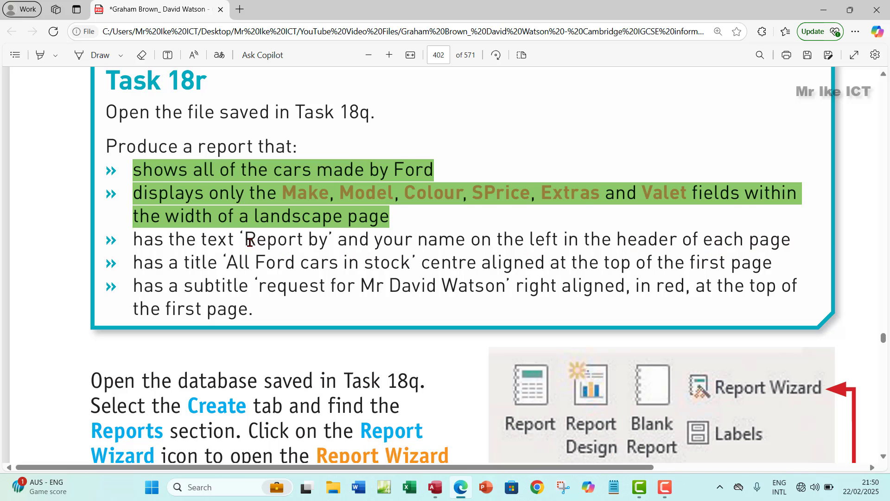
drag(249, 241, 463, 243)
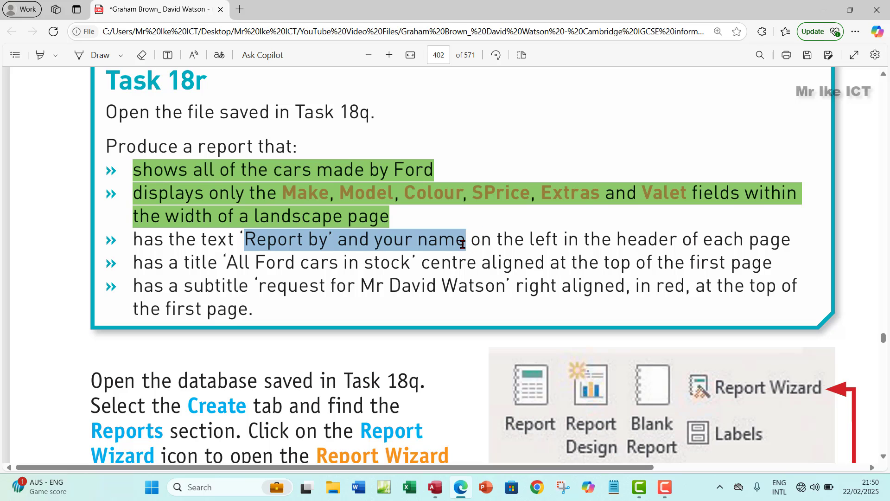
drag(462, 244, 464, 243)
Return to Access and open task18r_tblCarsReport in Design View.
click(437, 493)
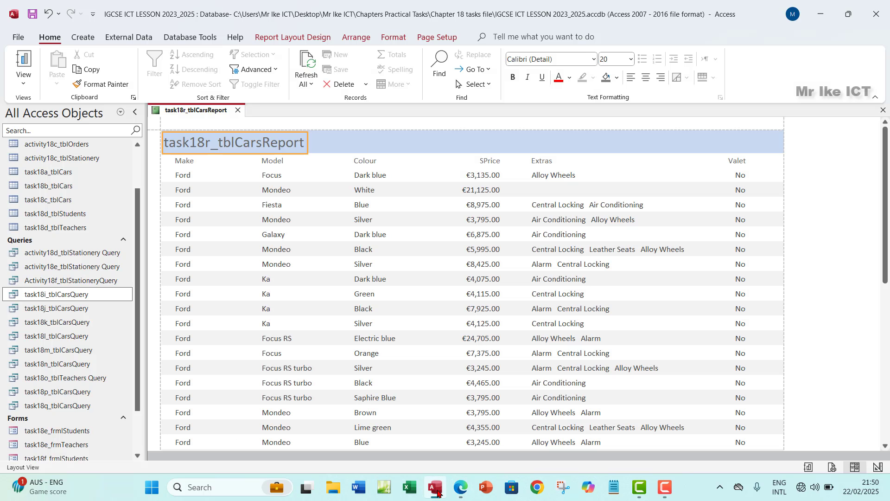
click(25, 85)
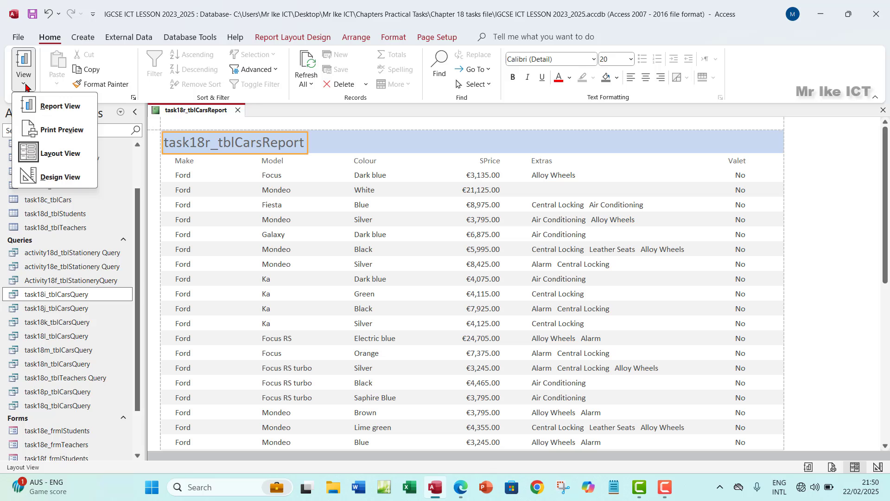
click(60, 177)
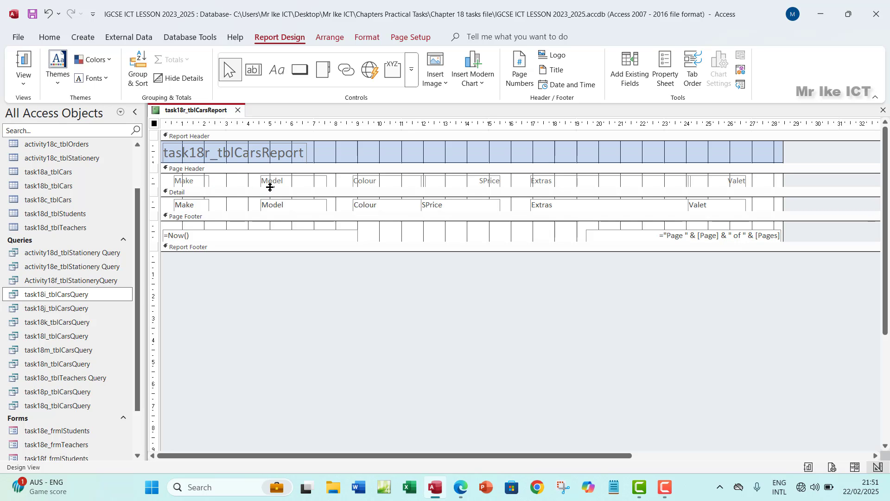
Enlarge the Page Header section and move all of its column labels down to leave free space above them.
drag(270, 187, 271, 202)
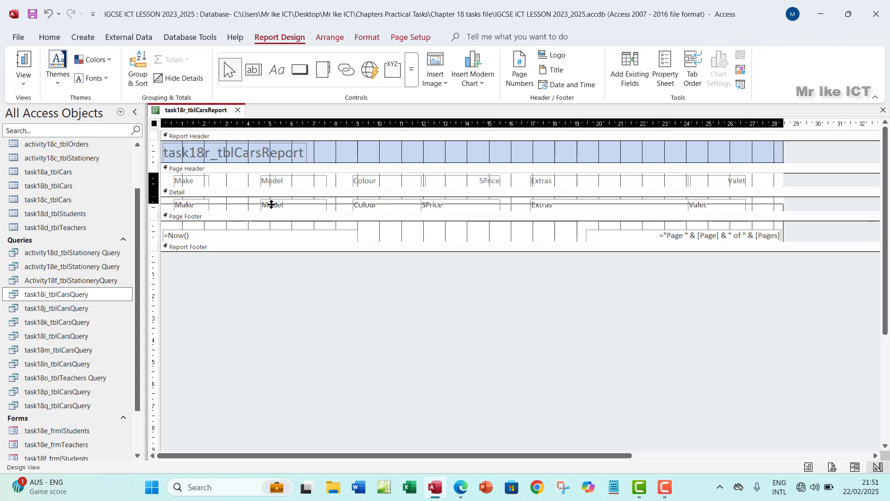
drag(272, 204, 269, 203)
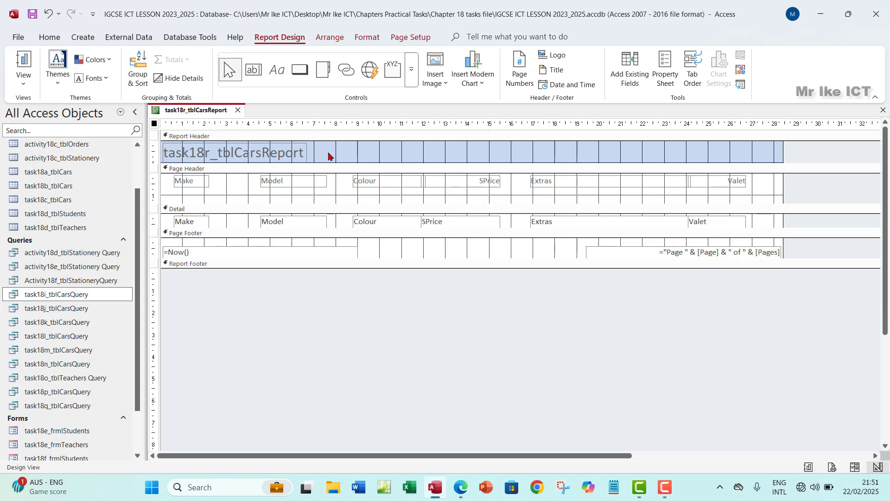
click(256, 151)
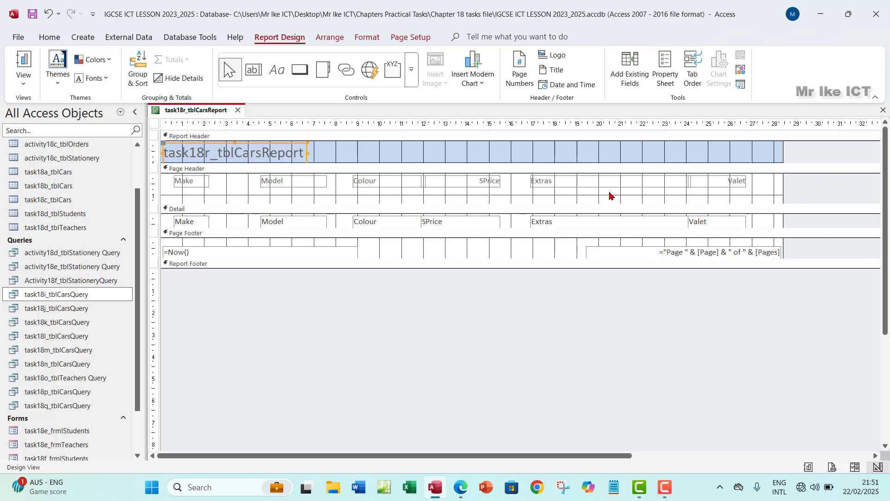
drag(818, 179, 166, 186)
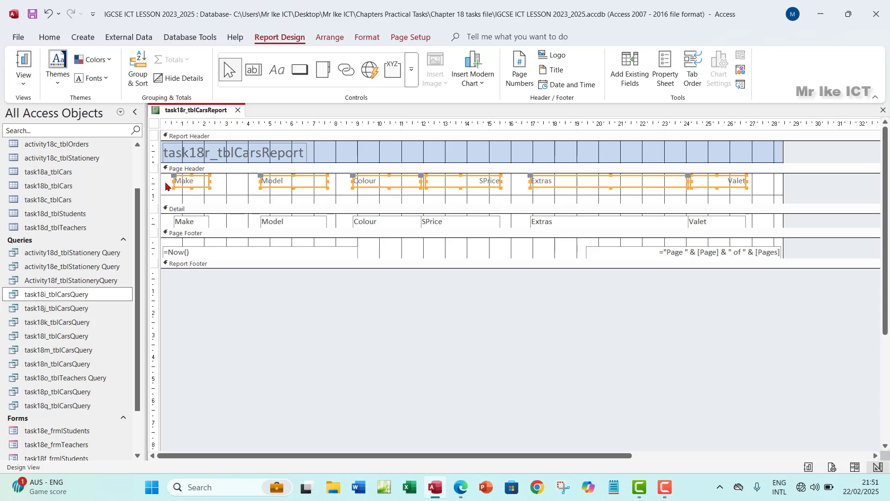
click(304, 182)
drag(303, 182, 303, 197)
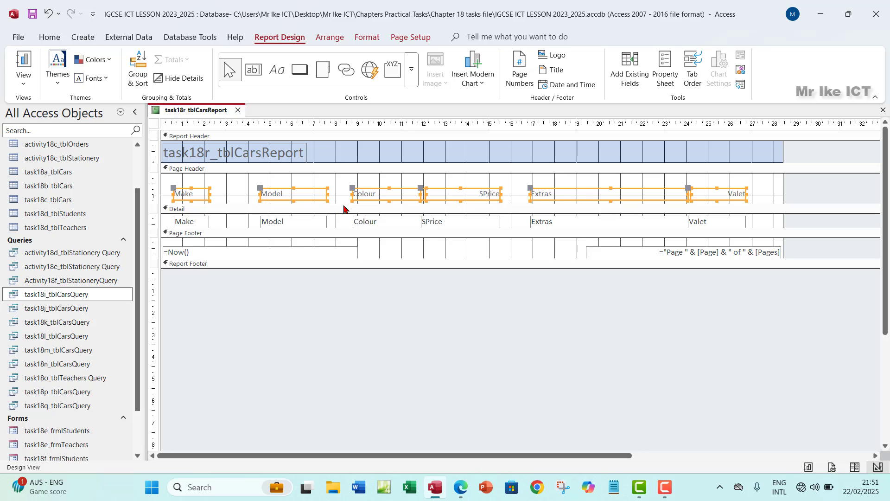
drag(345, 204, 310, 202)
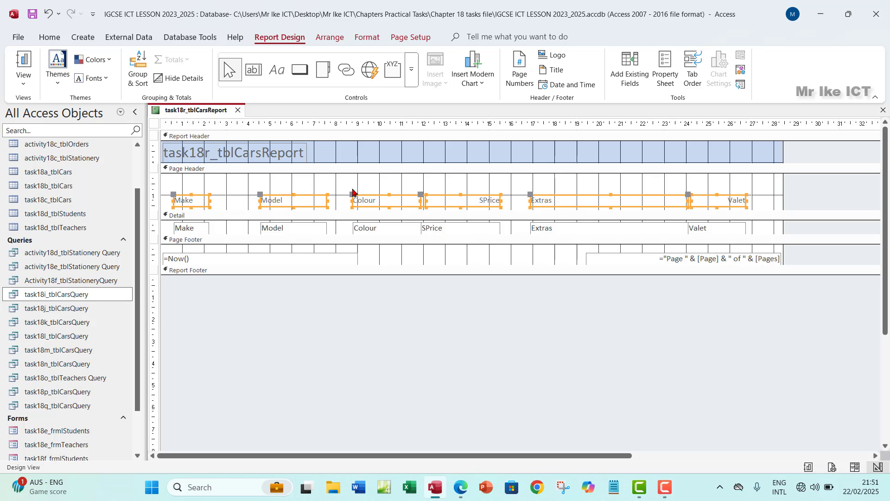
Add a label across the free space of the Page Header, reading 'Report by' followed by the author's full name as Task 18r requires.
click(461, 488)
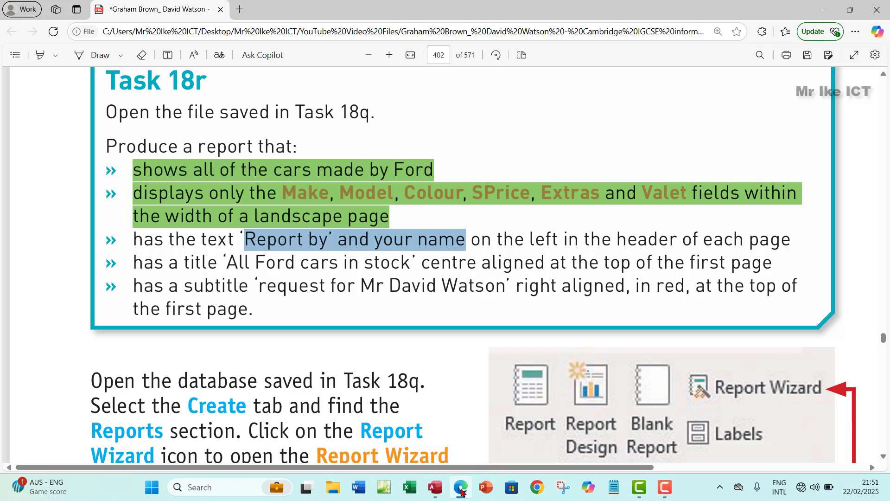
click(462, 488)
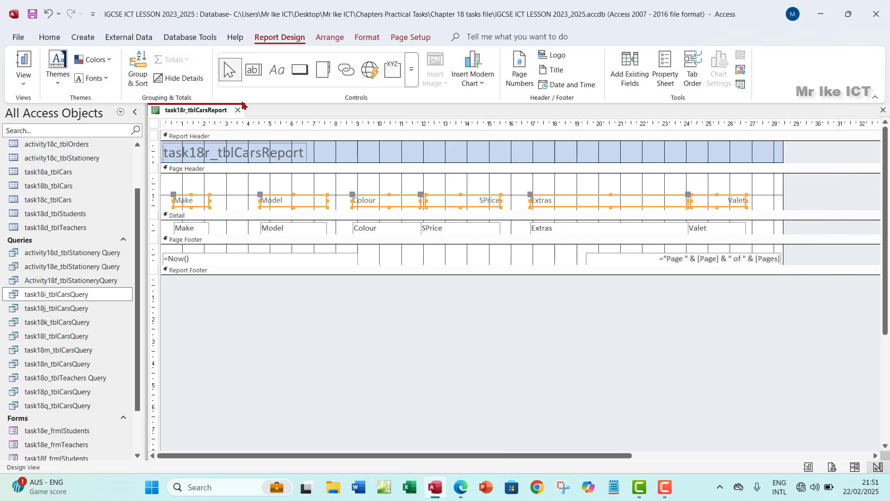
click(279, 73)
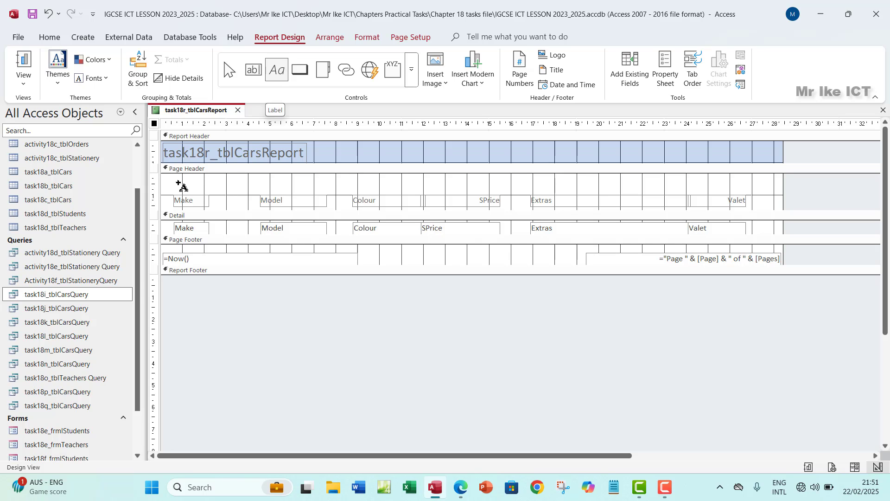
drag(168, 178, 777, 193)
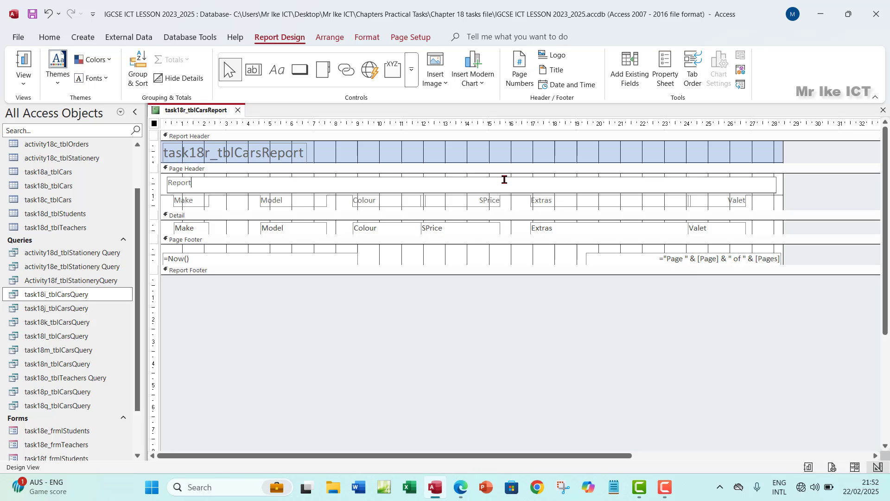
click(461, 492)
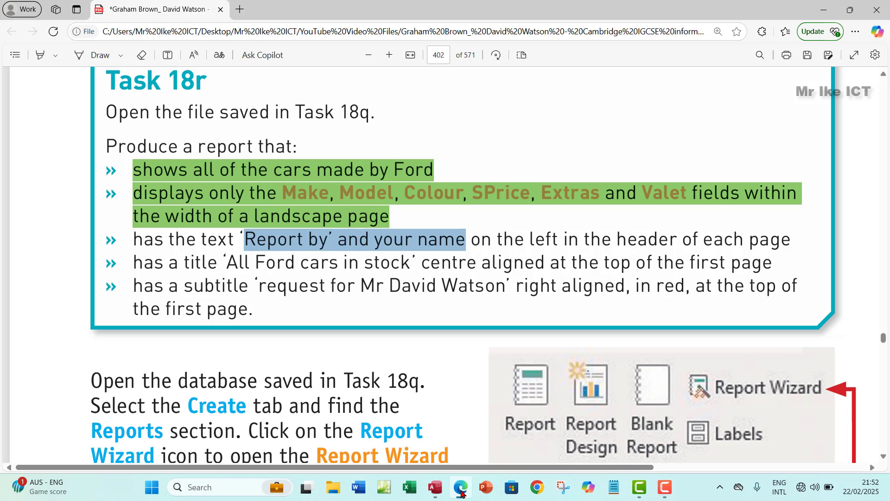
click(462, 492)
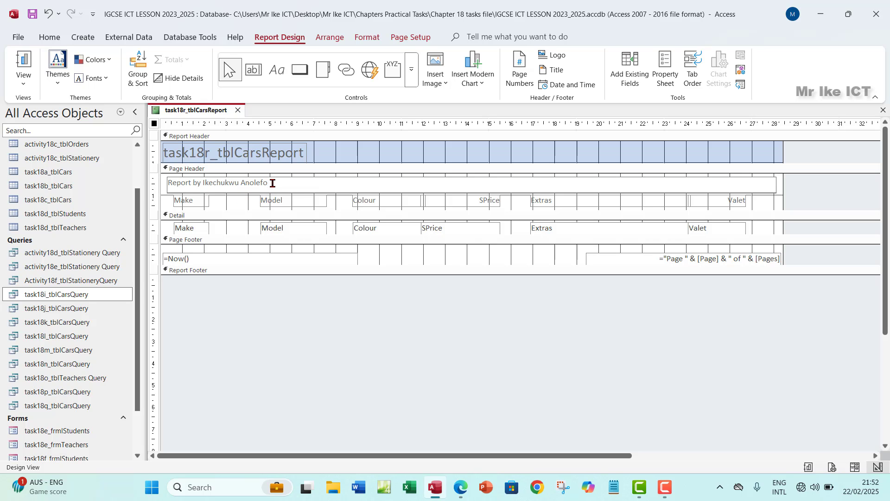
click(462, 488)
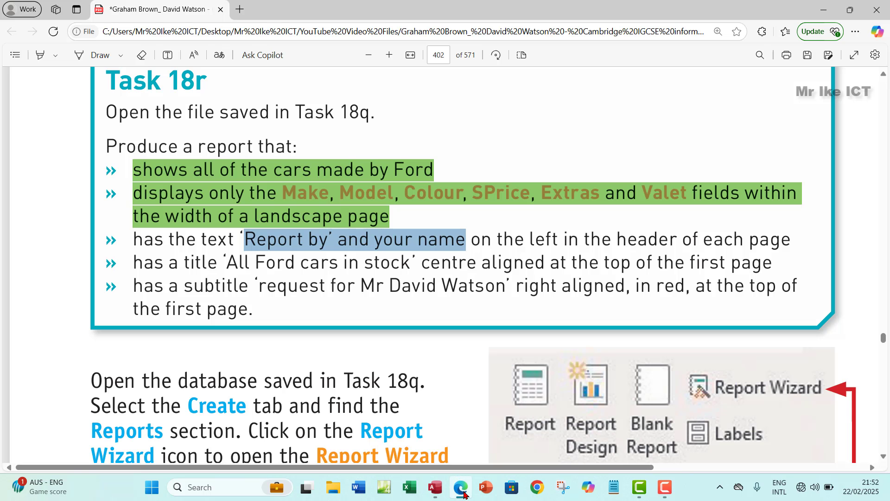
click(462, 488)
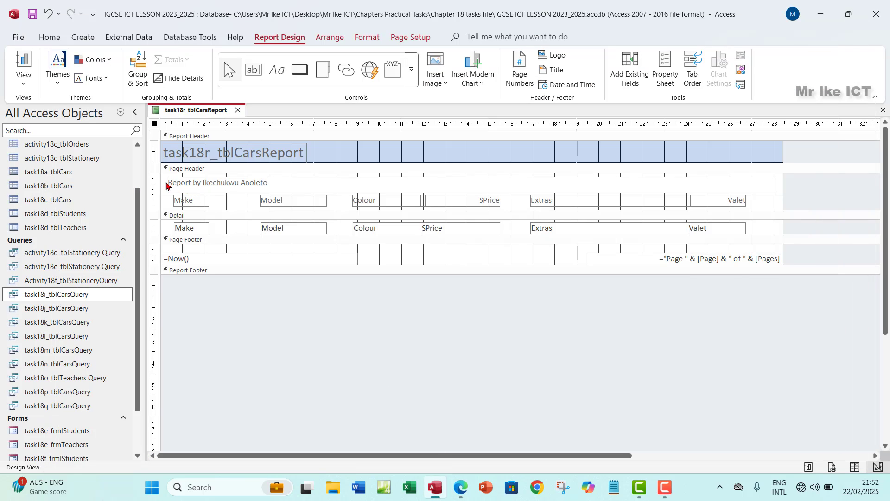
Extend the 'Report by' label's left edge to the left edge of the report.
click(334, 214)
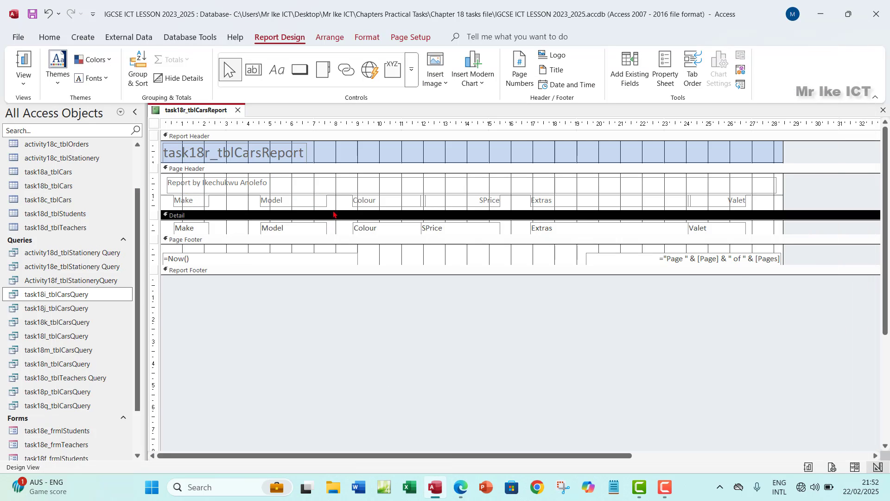
click(327, 186)
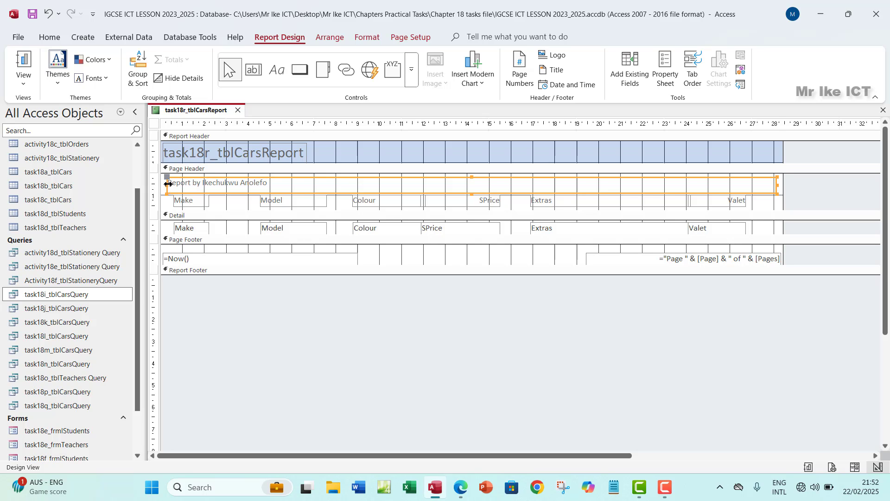
drag(168, 184, 164, 185)
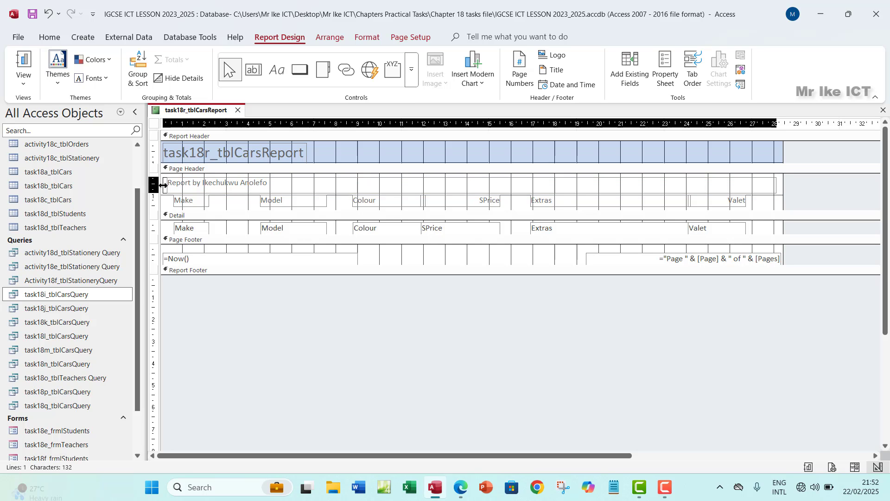
click(163, 185)
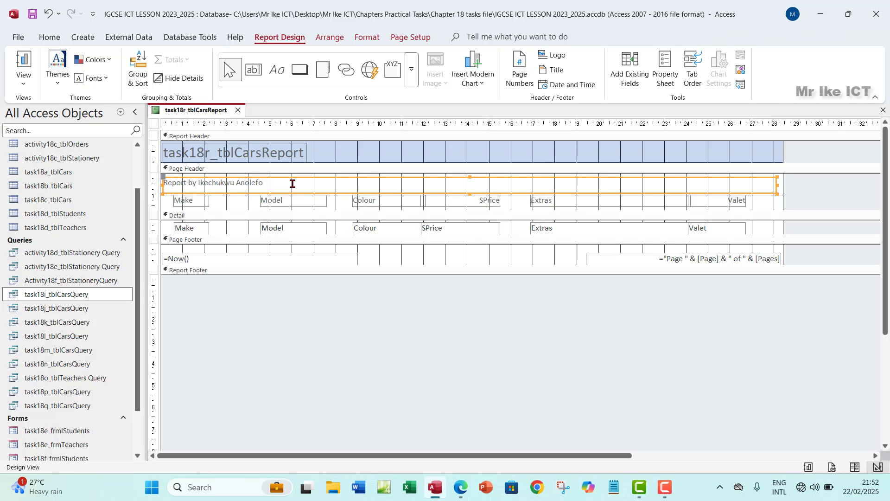
click(265, 184)
drag(264, 184, 163, 187)
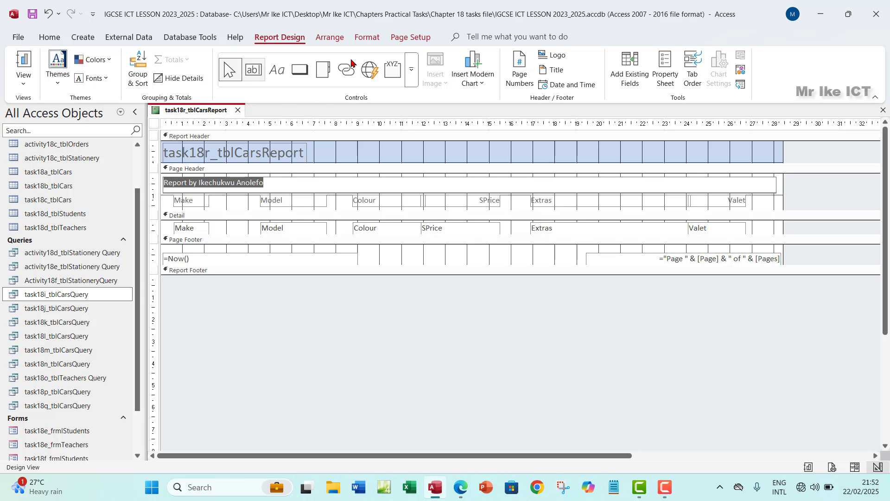
click(369, 39)
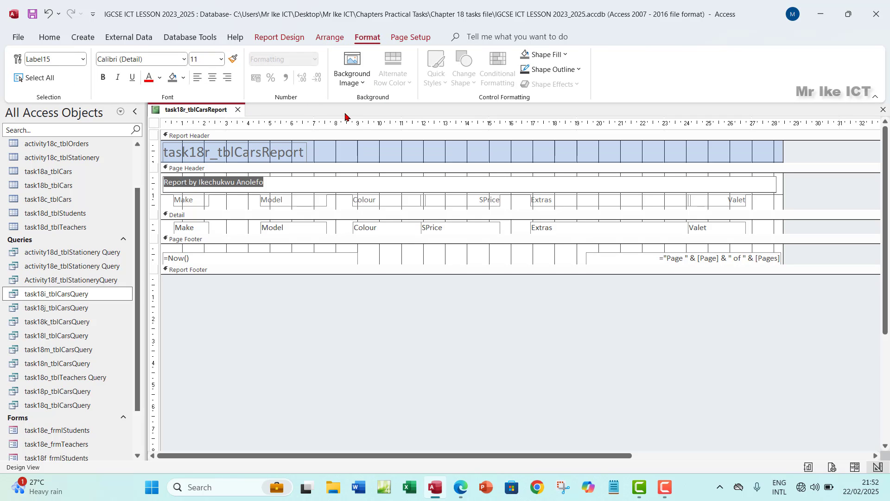
click(183, 78)
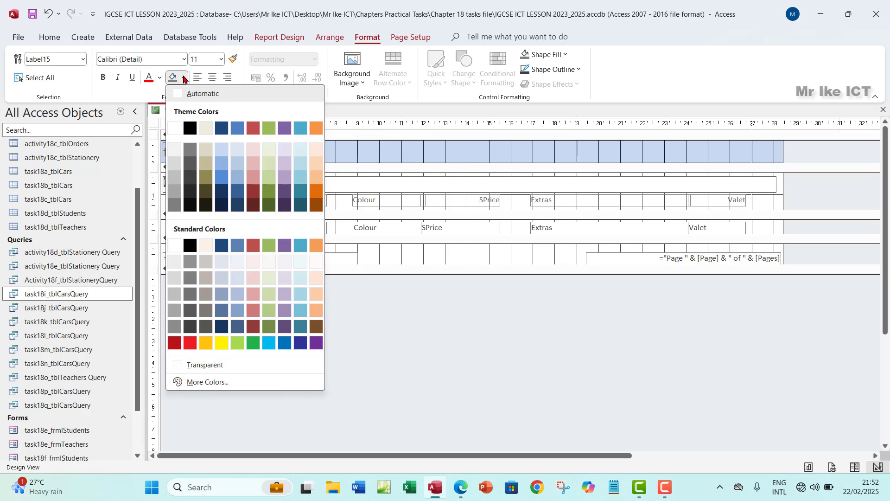
click(191, 127)
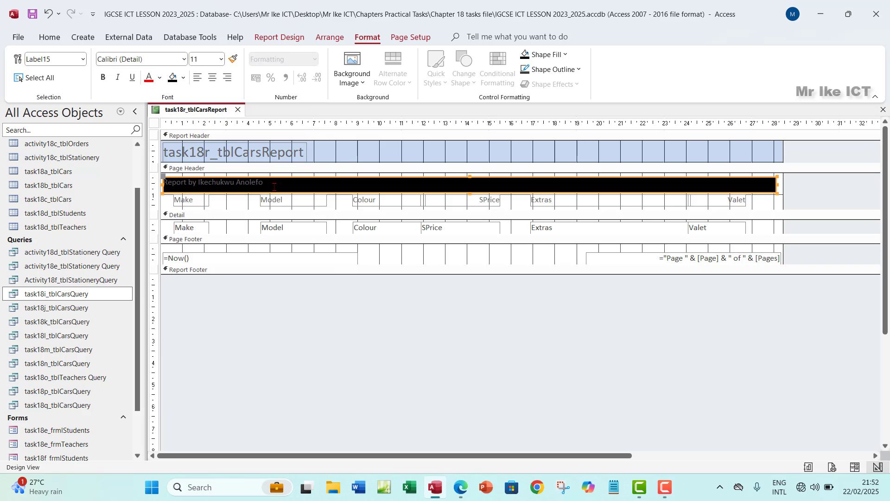
key(ctrl+z)
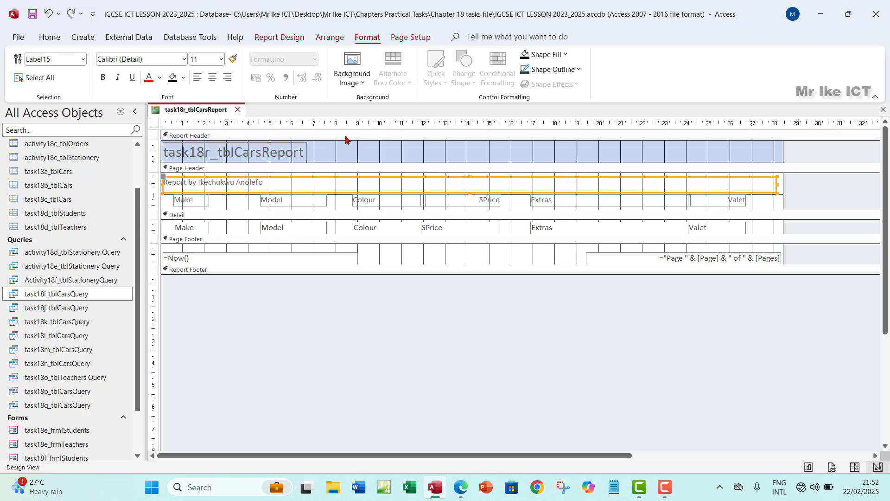
Set the font colour of the 'Report by' label text to black and deselect the label.
click(274, 188)
drag(272, 187, 164, 186)
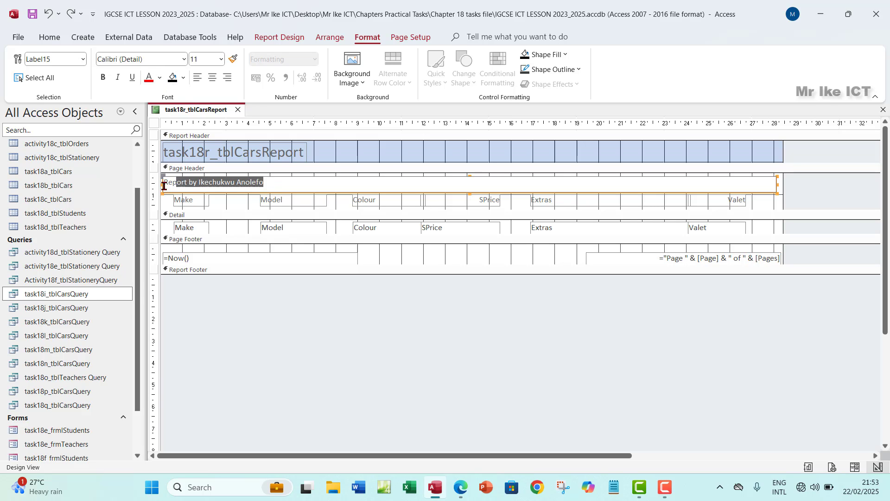
click(160, 77)
key(Escape)
key(Escape)
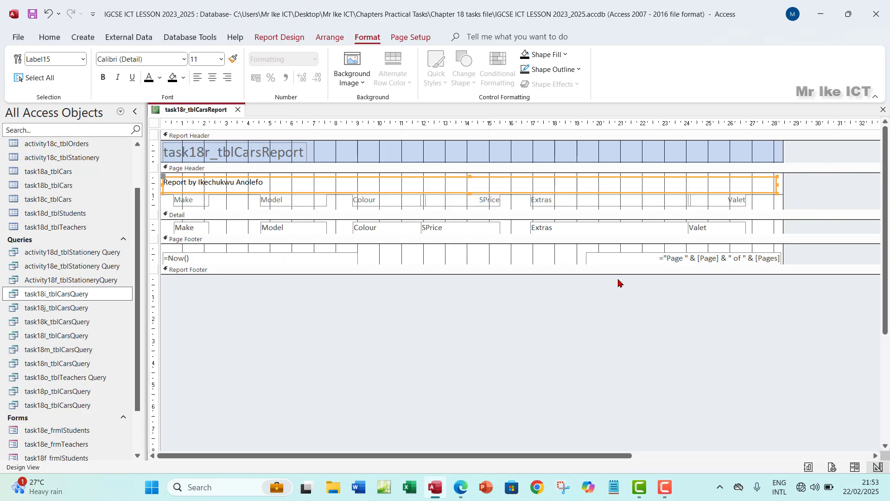
click(364, 311)
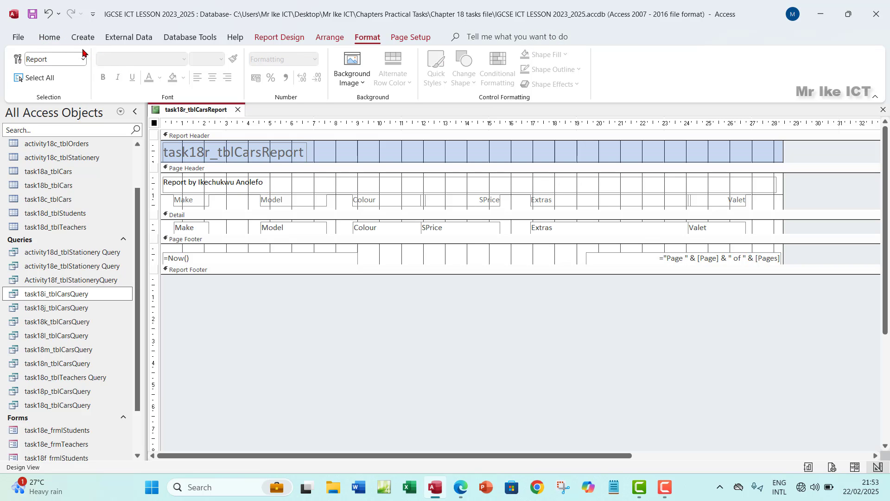
Show the report in Report View and check the 'Report by' header and the records down to the page footer.
click(54, 39)
click(23, 78)
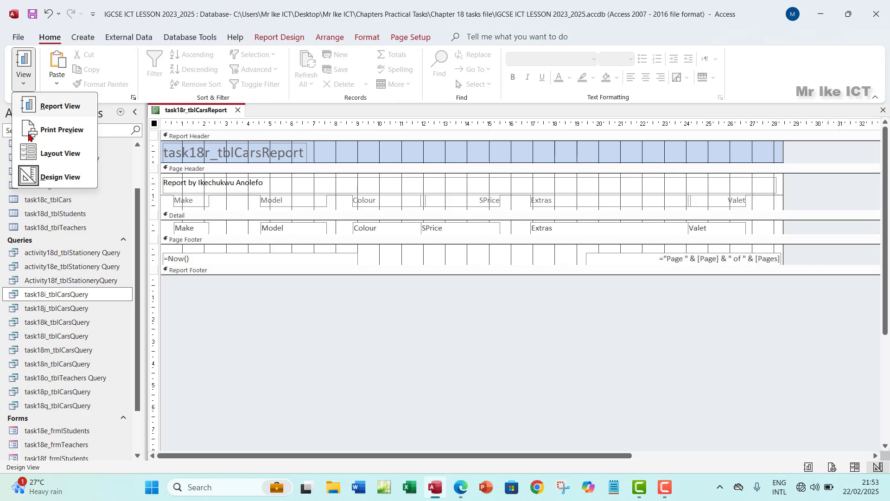
click(62, 106)
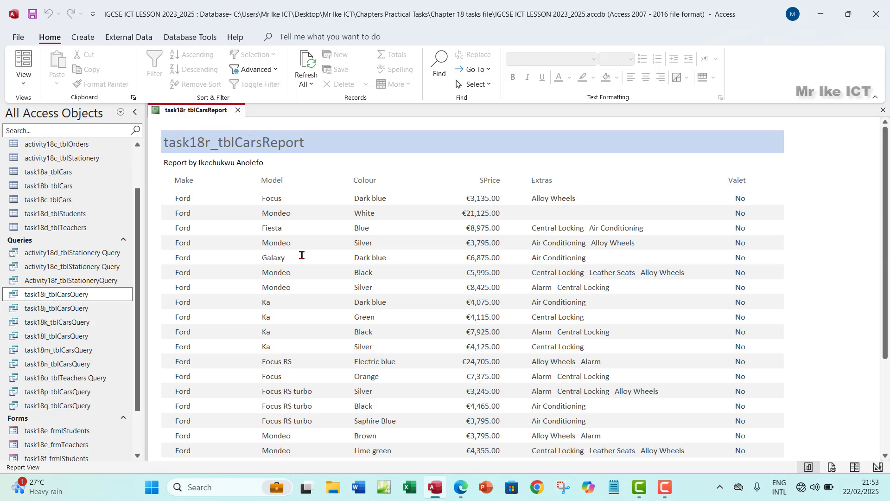
scroll(260, 218, down, 2)
scroll(260, 218, up, 1)
scroll(355, 258, down, 5)
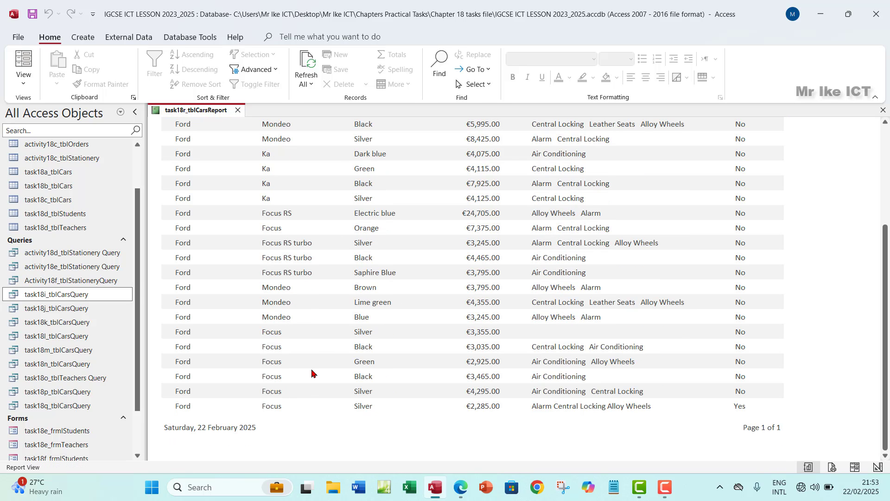
scroll(312, 373, up, 5)
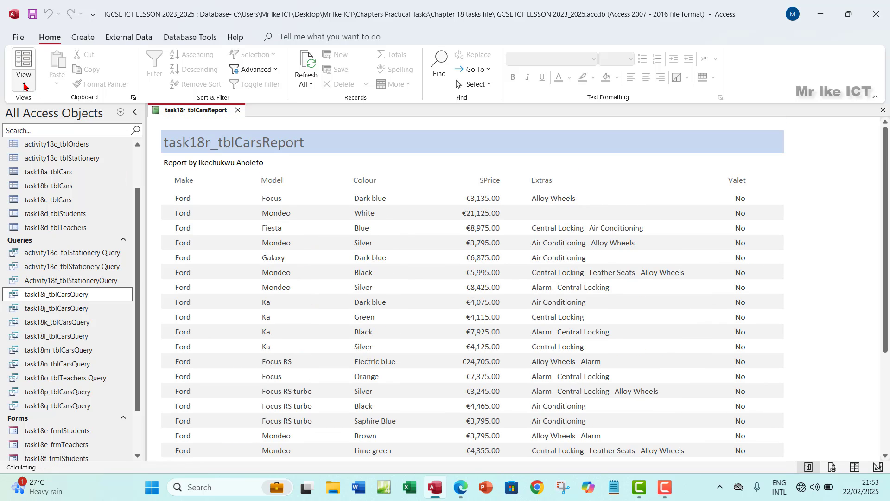
Check in Print Preview that the 'Report by' header also appears on page 2, closing the preview again.
click(24, 86)
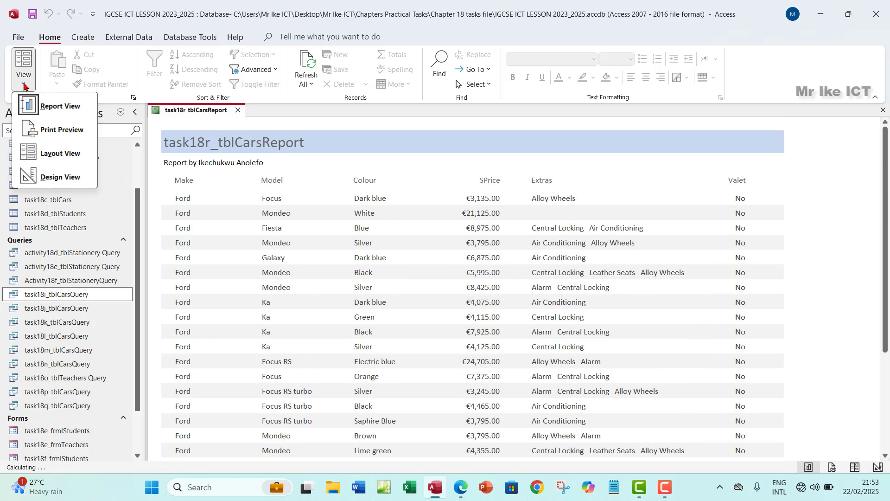
click(60, 130)
click(324, 296)
scroll(324, 296, down, 3)
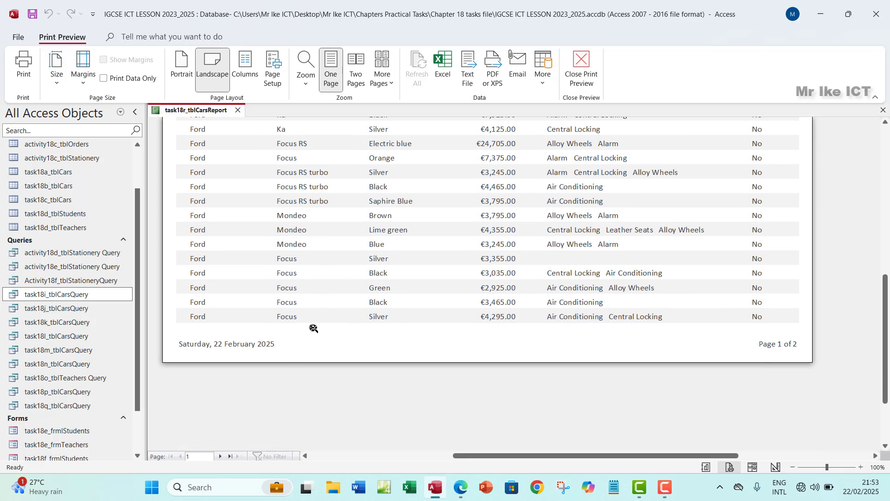
click(222, 457)
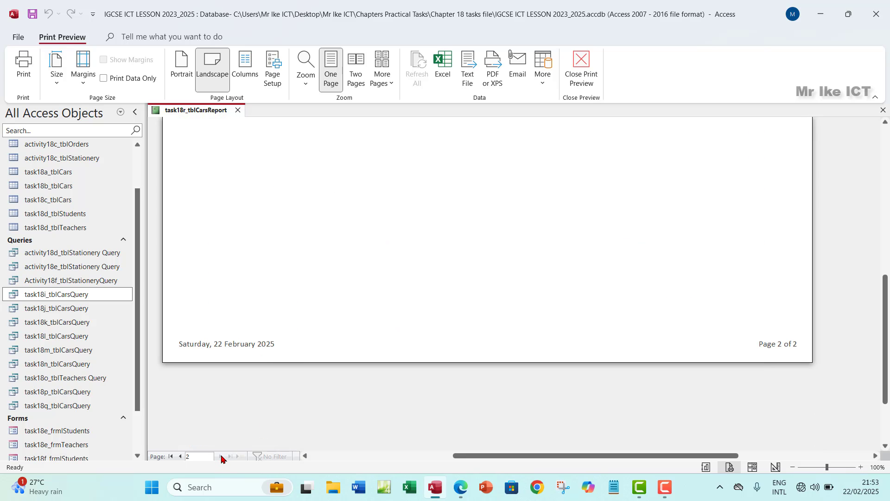
scroll(316, 286, up, 5)
scroll(341, 263, up, 3)
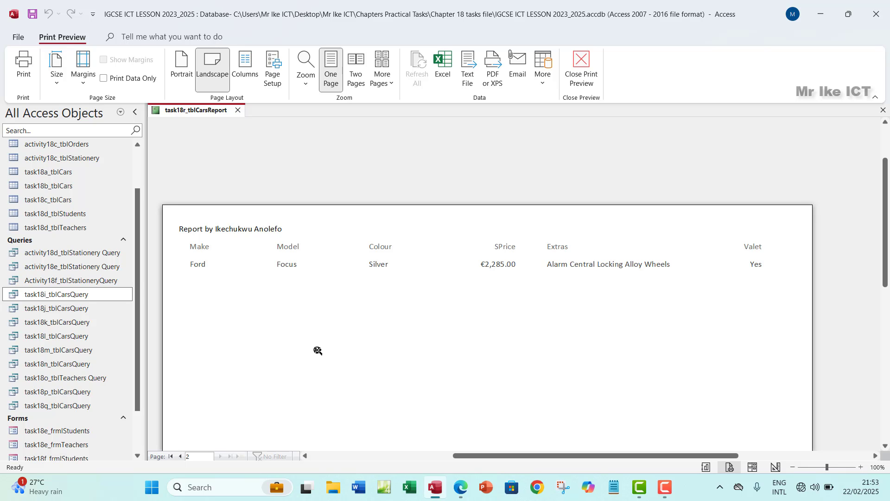
click(566, 88)
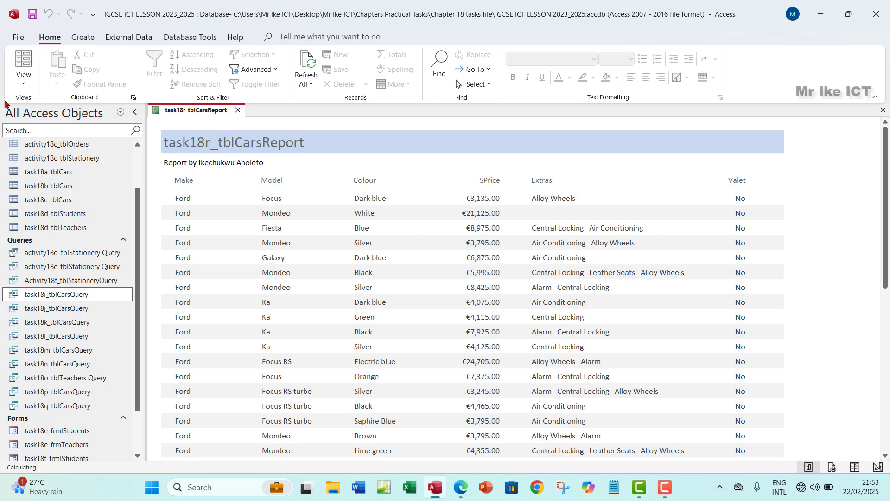
Put the report in Design View, switch to the task PDF in Edge and highlight the 'Report by' header requirement in green.
click(23, 82)
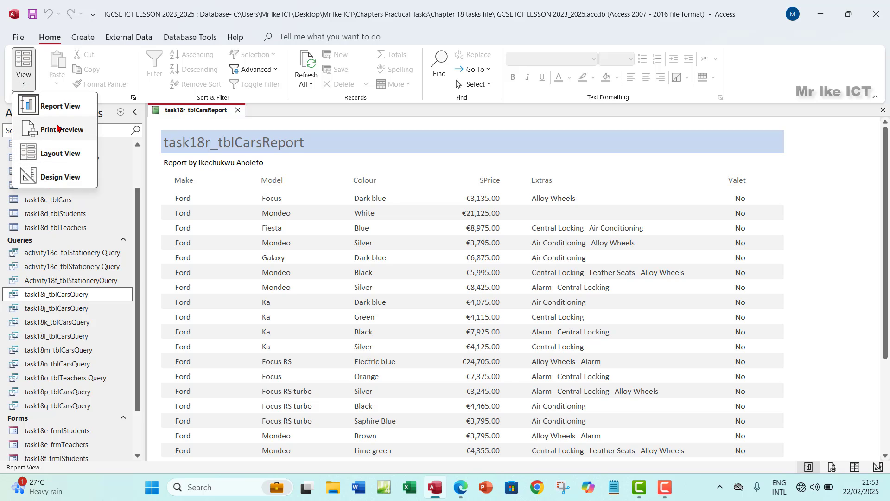
click(62, 178)
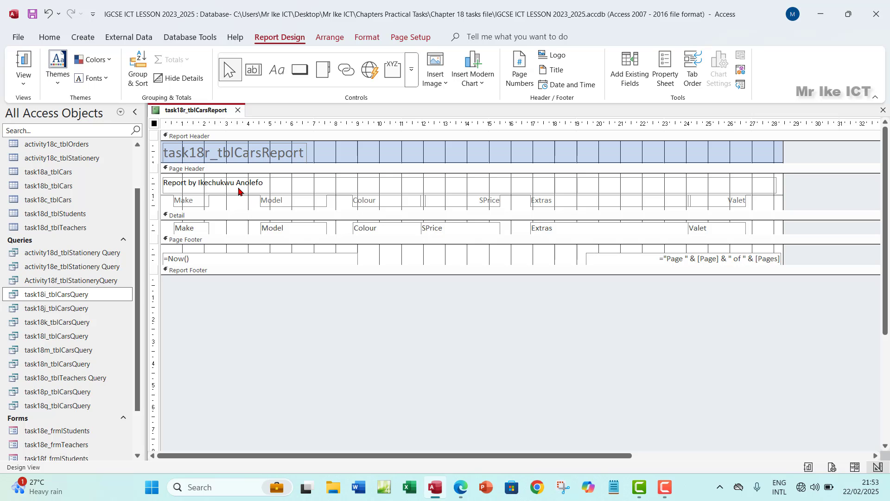
click(460, 487)
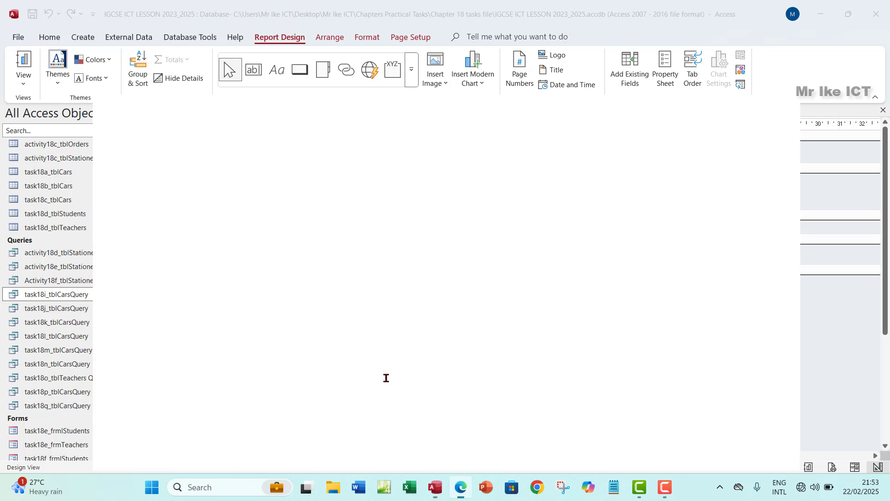
drag(135, 239, 791, 243)
mouse_move(801, 184)
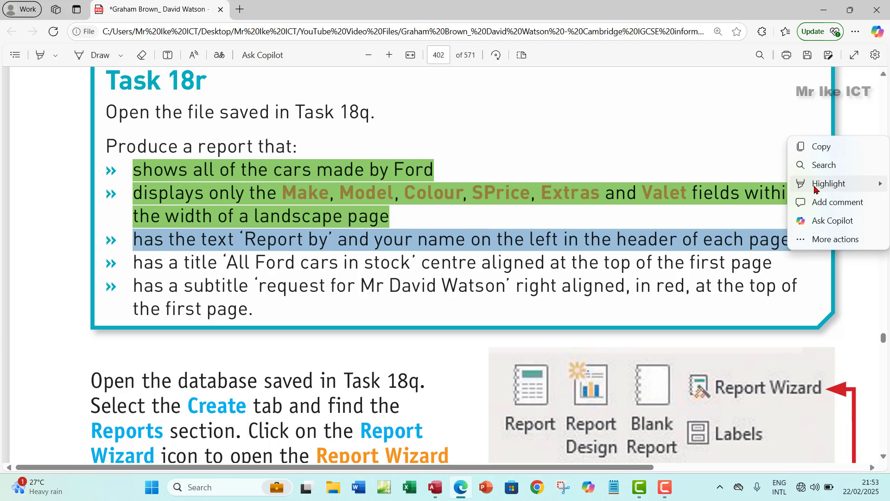
mouse_move(829, 183)
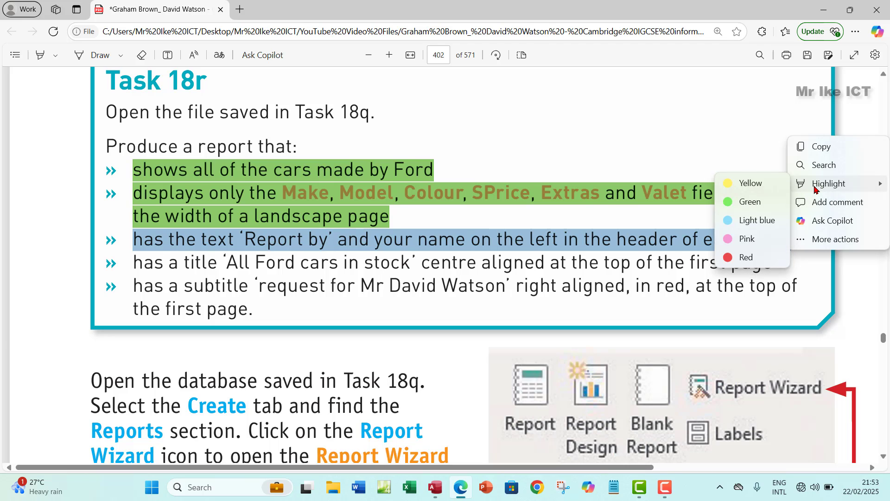
click(753, 202)
Copy the title text 'All Ford cars in stock' from the Task 18r requirements and switch back to Access.
scroll(319, 273, down, 2)
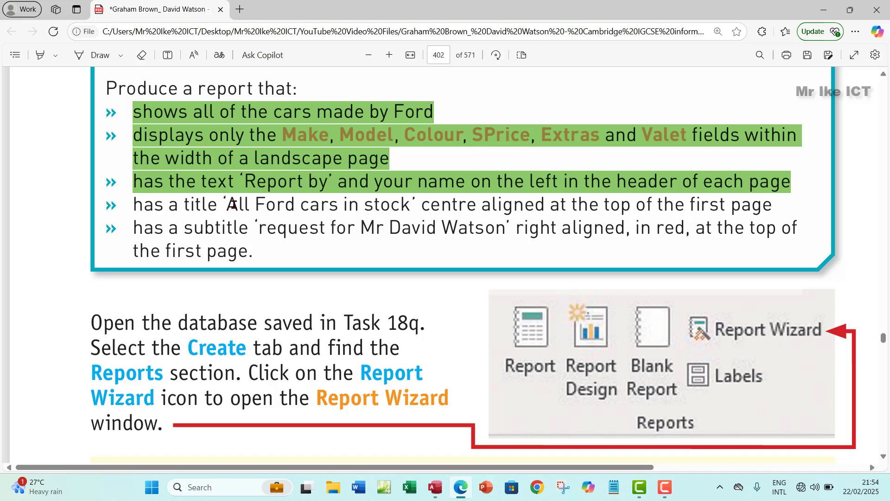
drag(232, 205, 407, 205)
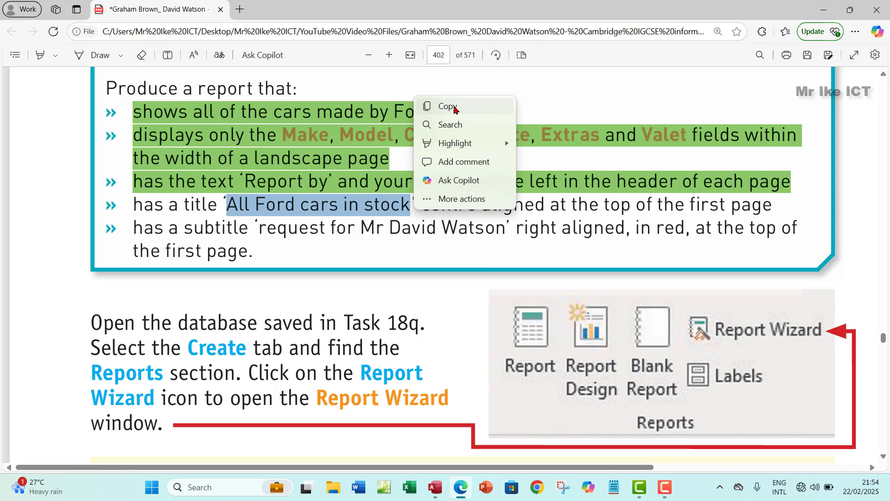
click(457, 108)
click(435, 487)
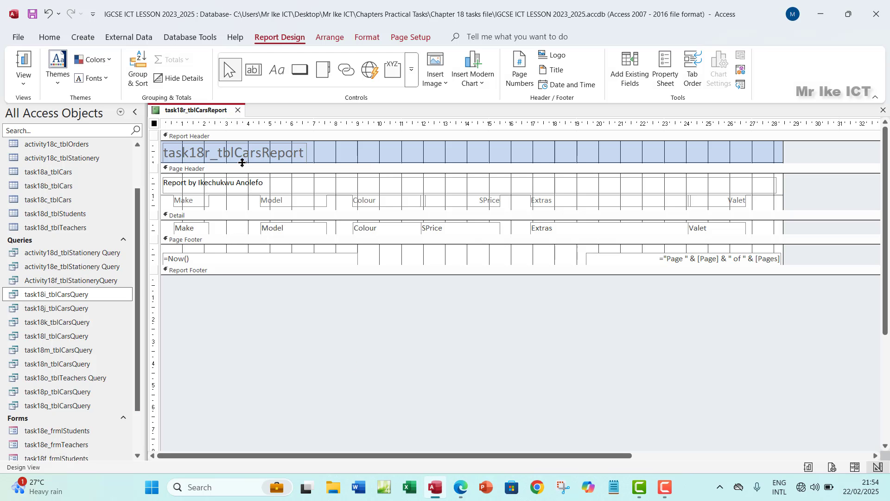
Widen the Report Header title label to the report's full width and replace its text with the copied 'All Ford cars in stock'.
click(288, 151)
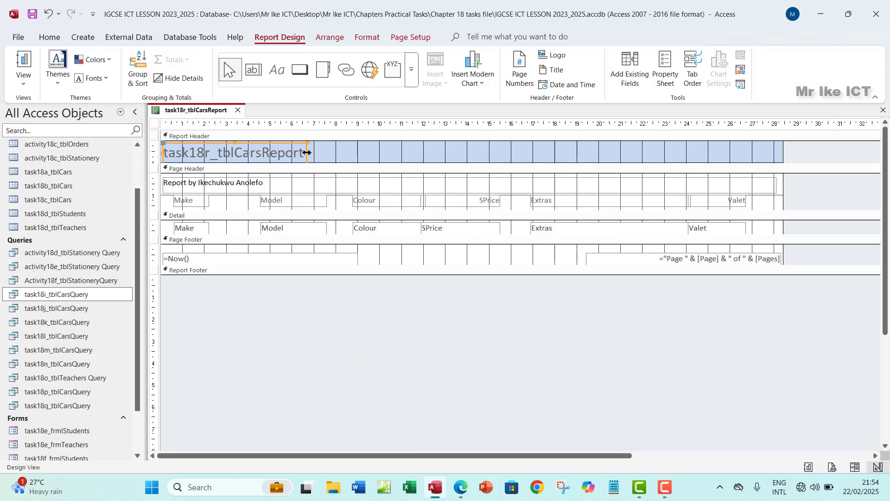
drag(307, 152, 782, 153)
click(282, 153)
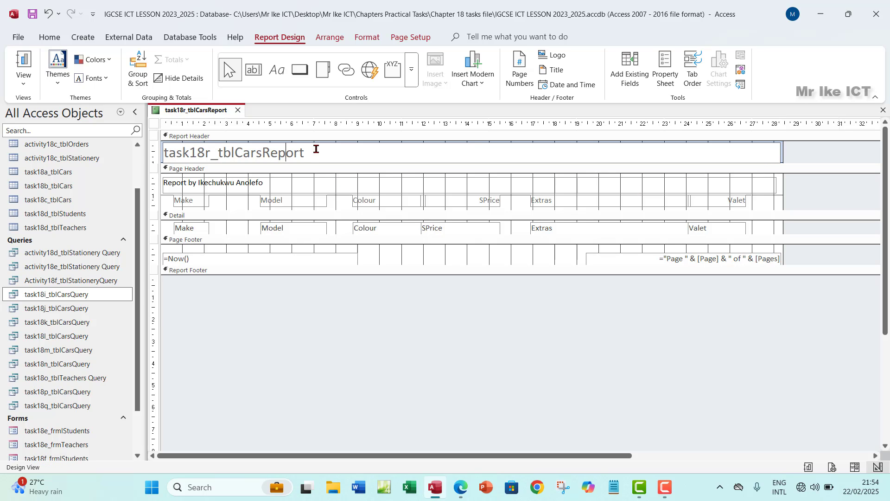
drag(316, 150, 150, 147)
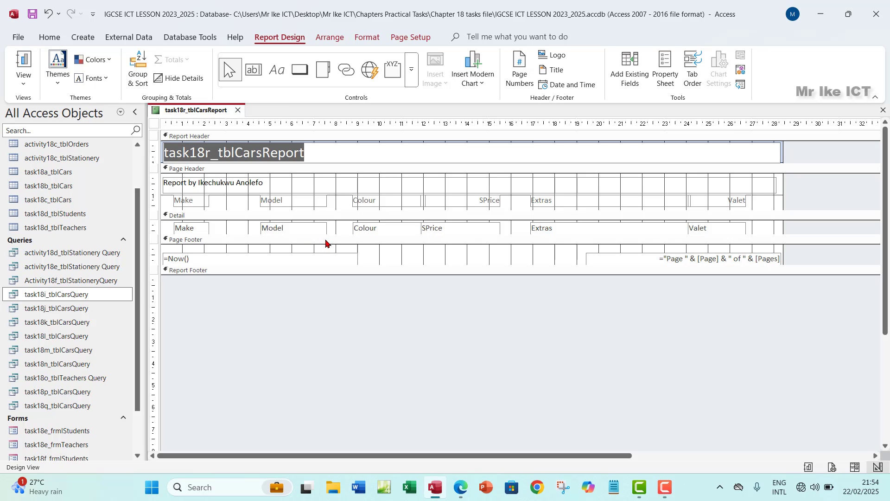
key(ctrl+v)
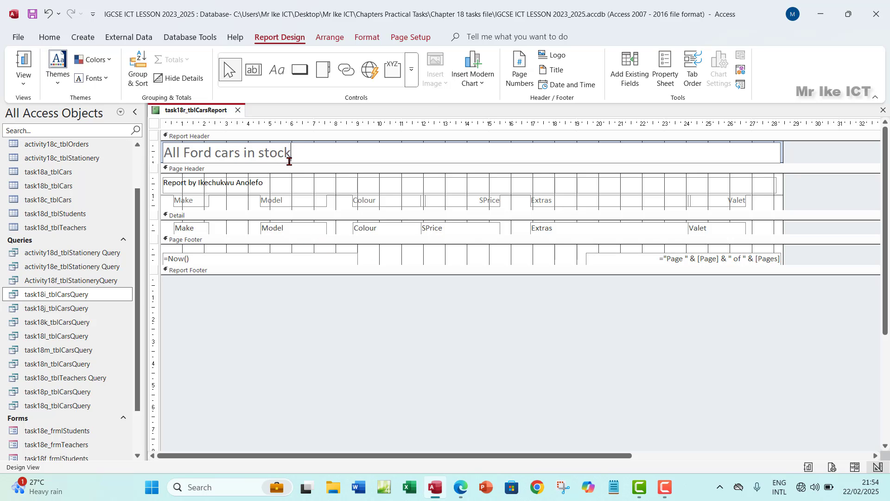
Set the font colour of the 'All Ford cars in stock' title to black and deselect the label.
drag(290, 158, 162, 156)
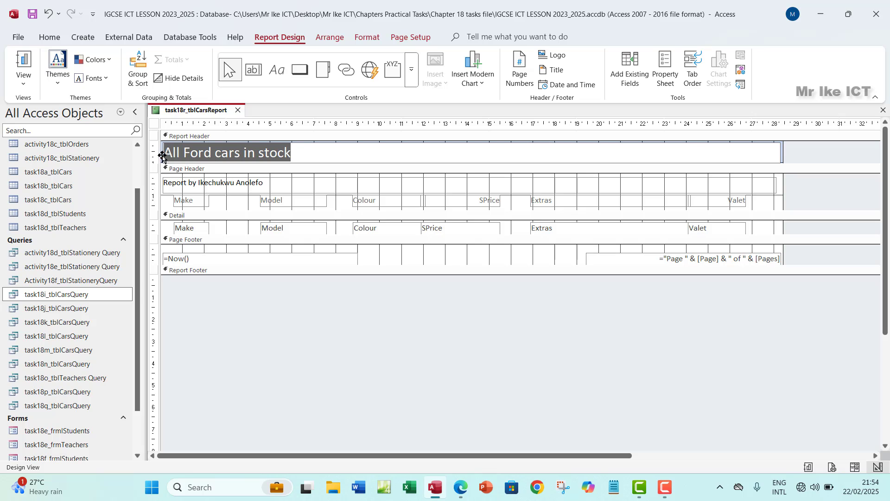
click(362, 41)
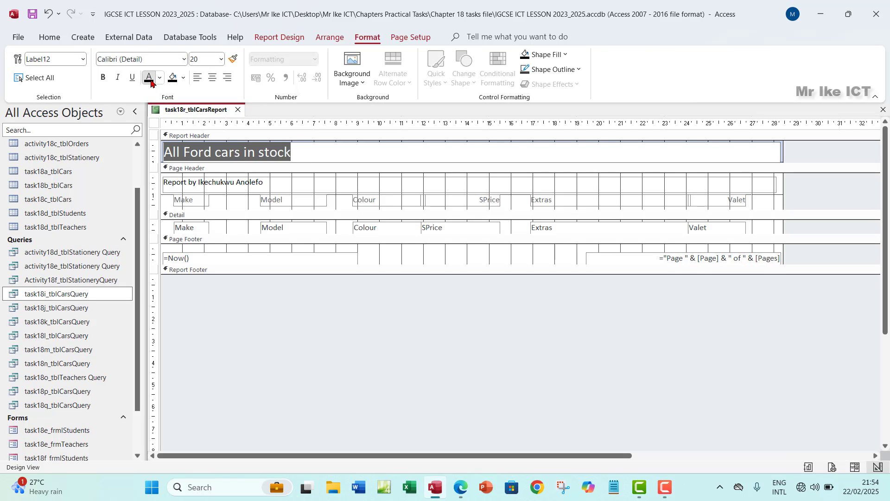
click(280, 144)
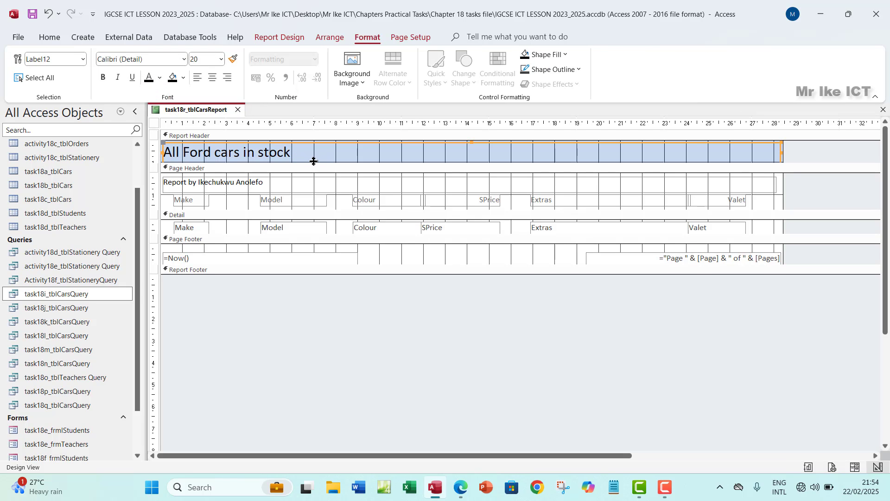
click(479, 330)
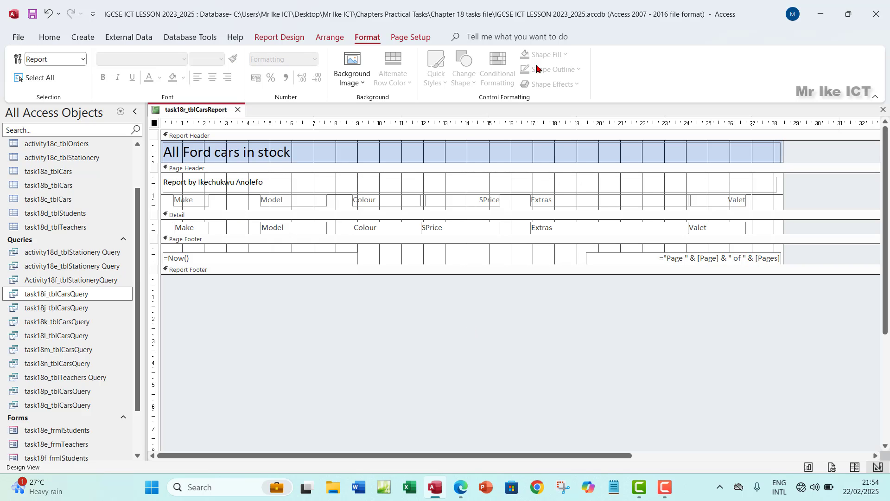
Check the title at the top of the first page in Print Preview, closing the preview again.
click(49, 37)
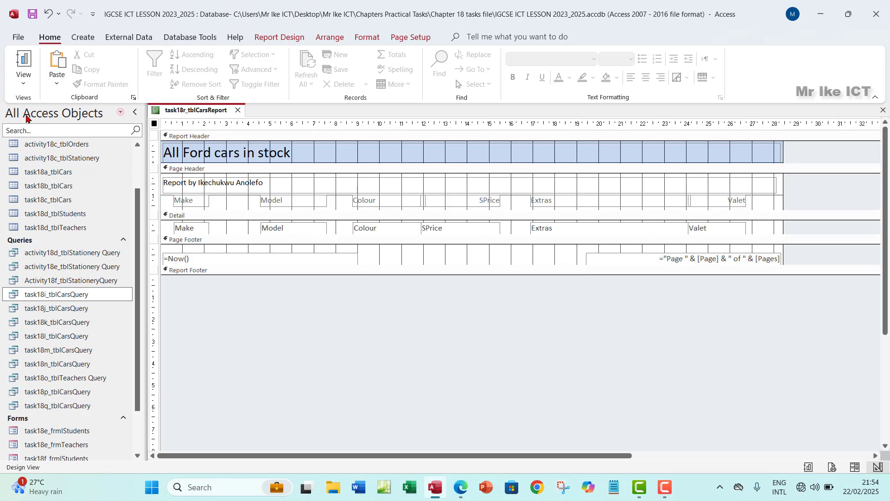
click(23, 74)
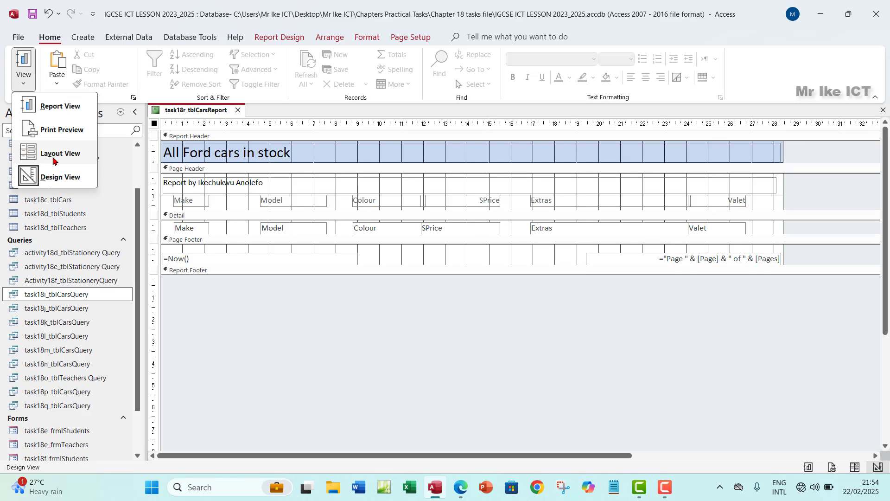
click(60, 134)
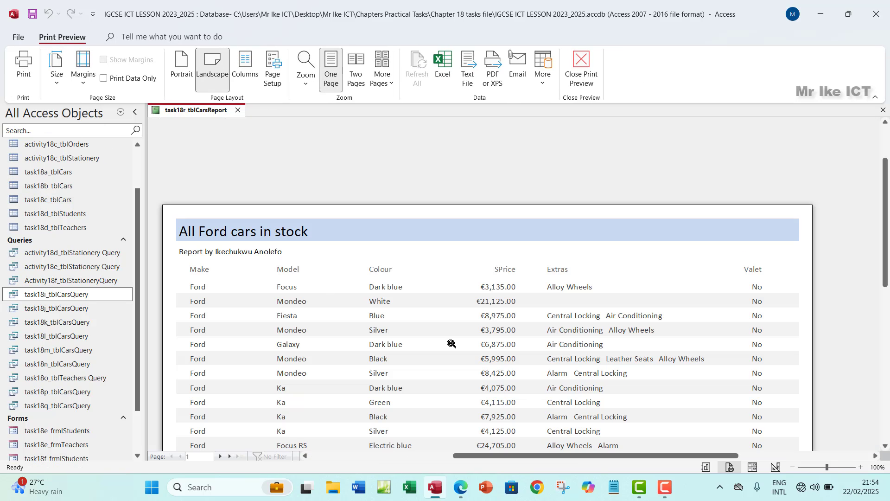
scroll(451, 344, down, 2)
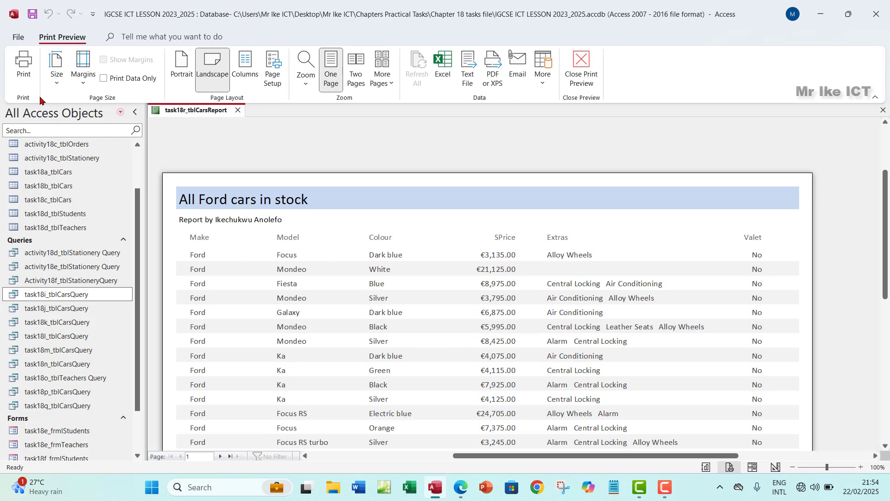
click(581, 70)
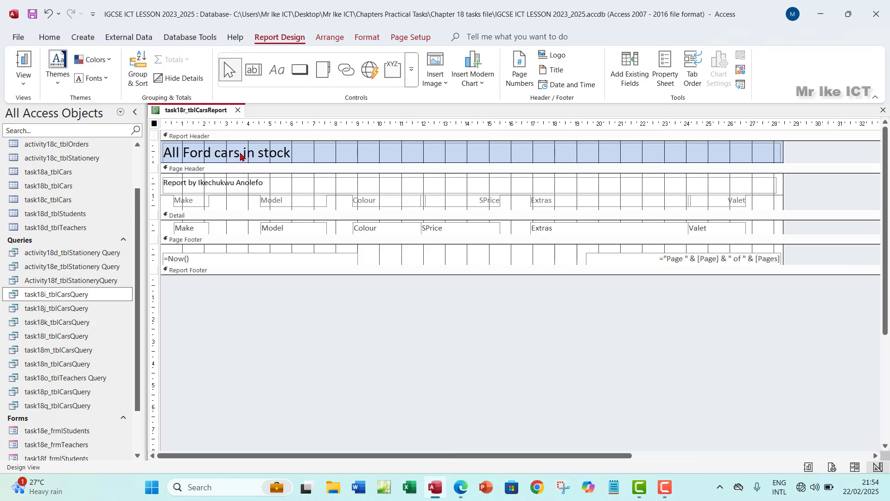
Centre-align the 'All Ford cars in stock' title label in the Report Header.
click(261, 153)
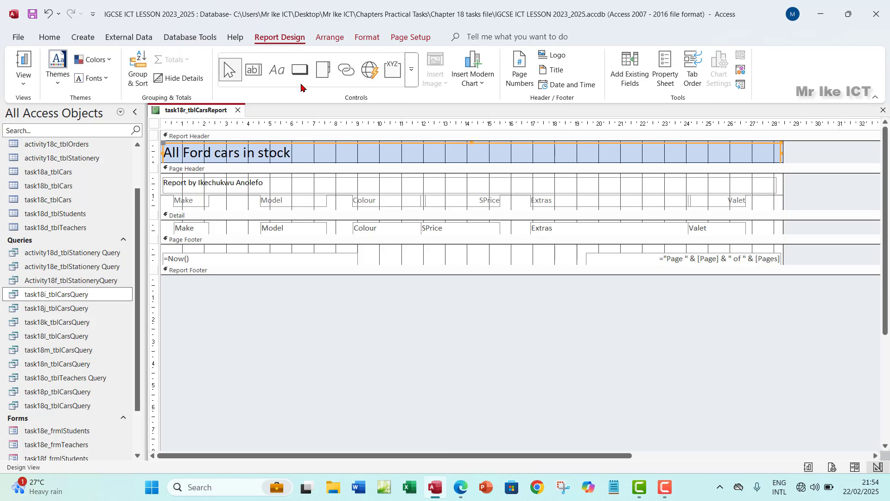
click(368, 37)
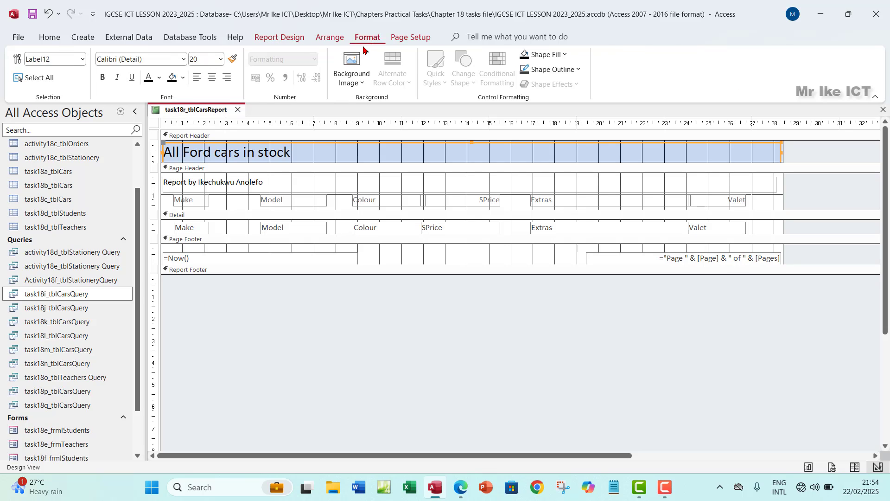
click(213, 81)
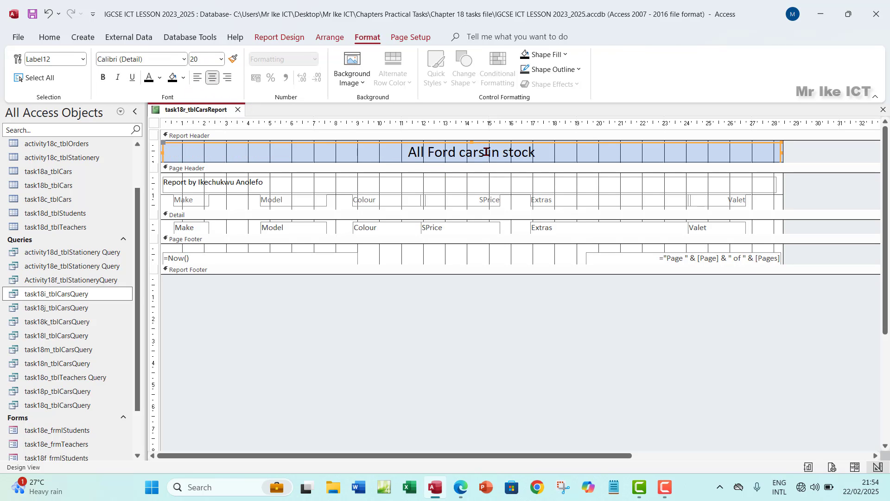
Switch to Edge to reread the title requirement of Task 18r, then return to Access.
click(465, 495)
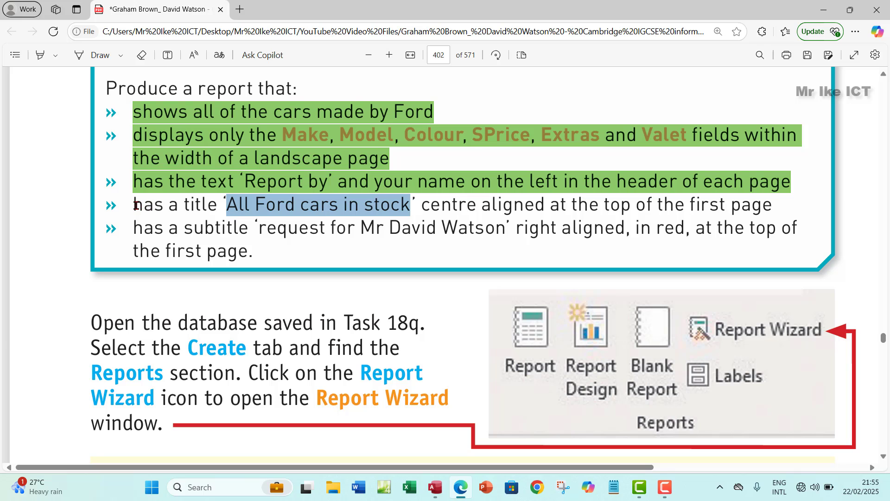
drag(136, 206, 772, 205)
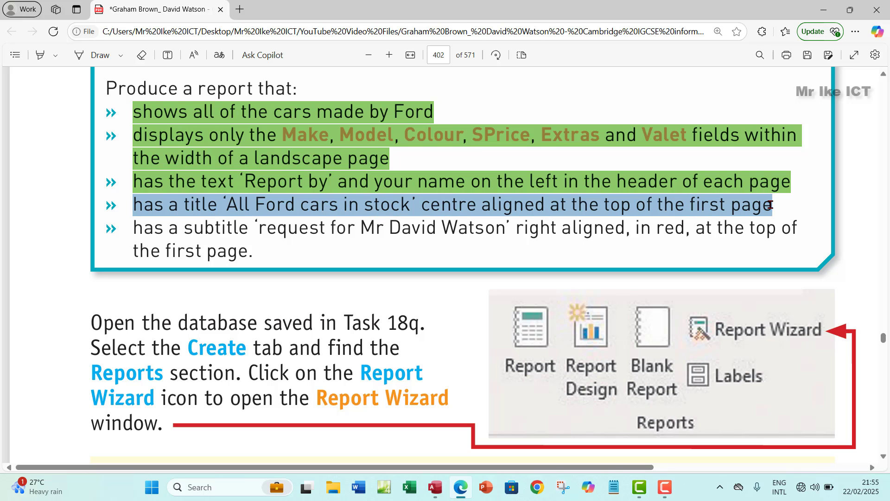
click(435, 487)
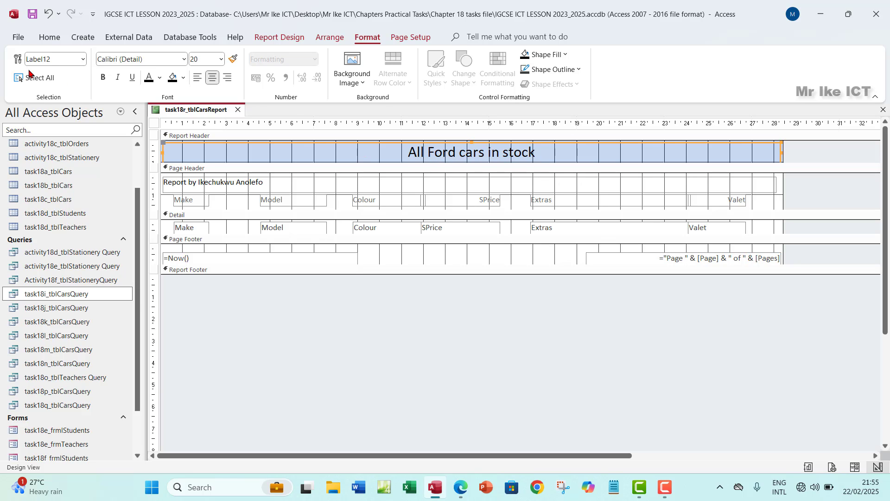
Check in Print Preview how the title and 'Report by' header appear on pages 1 and 2, closing the preview again.
click(50, 36)
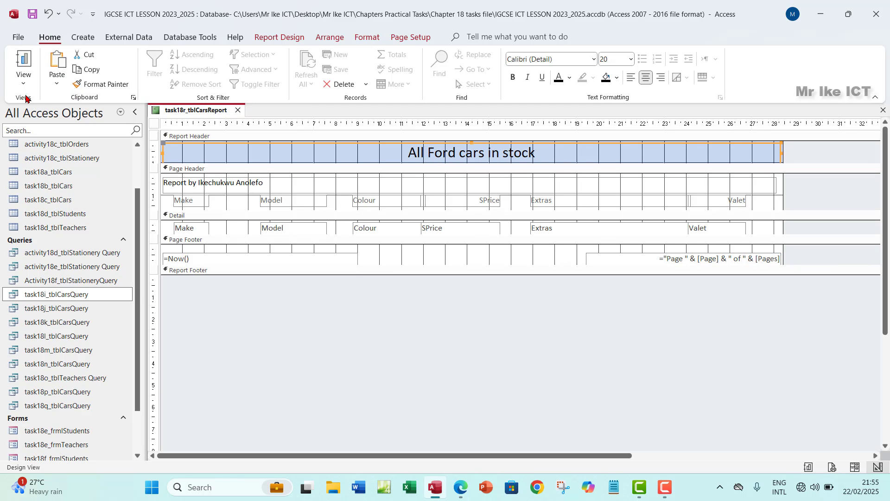
click(24, 81)
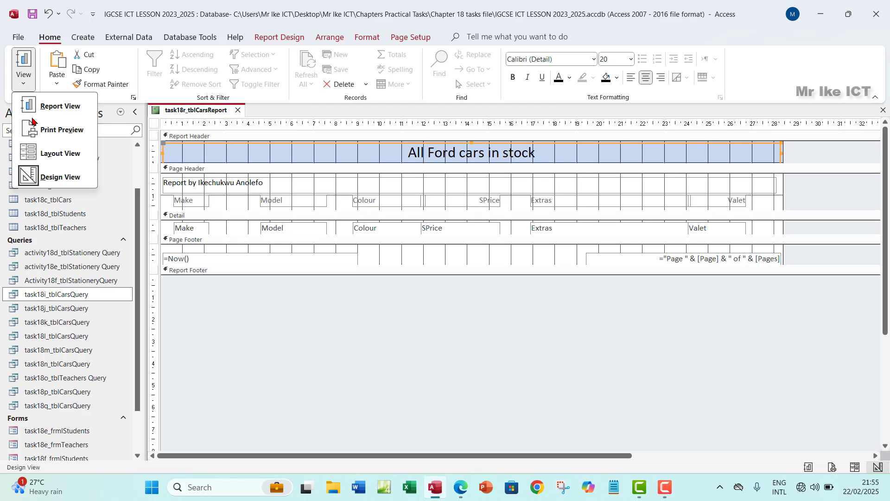
click(56, 181)
click(23, 79)
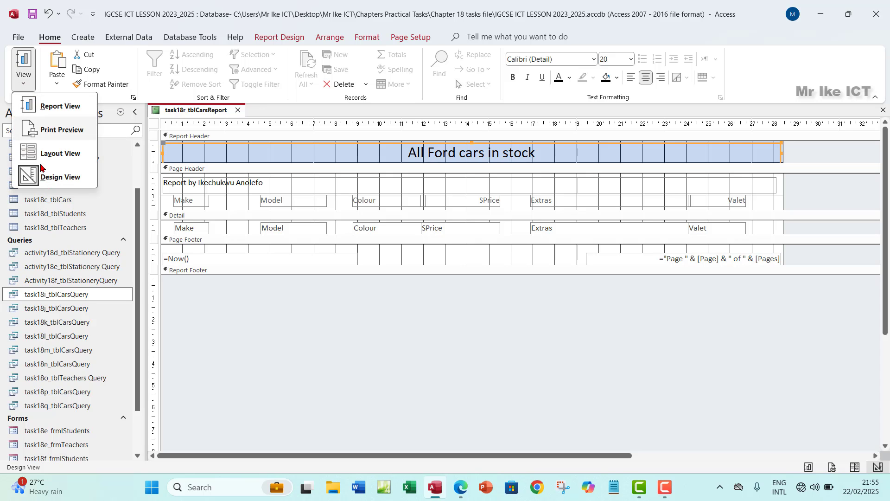
click(60, 130)
scroll(412, 327, down, 8)
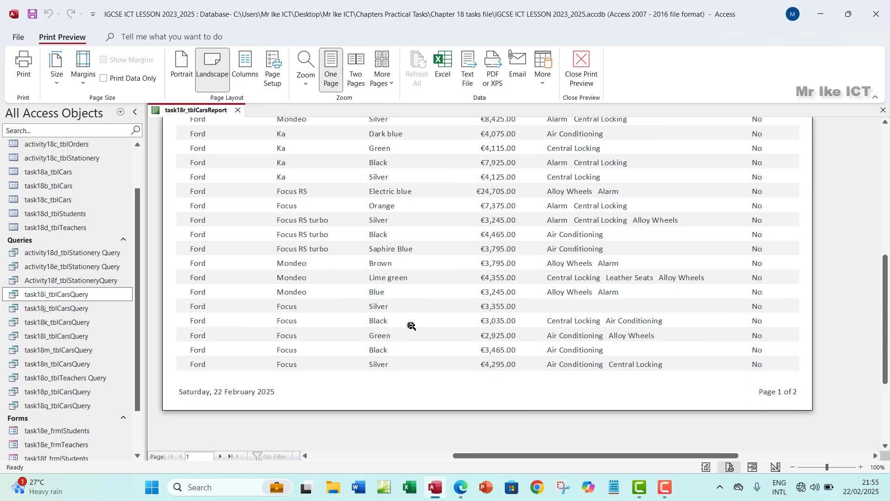
scroll(314, 344, up, 9)
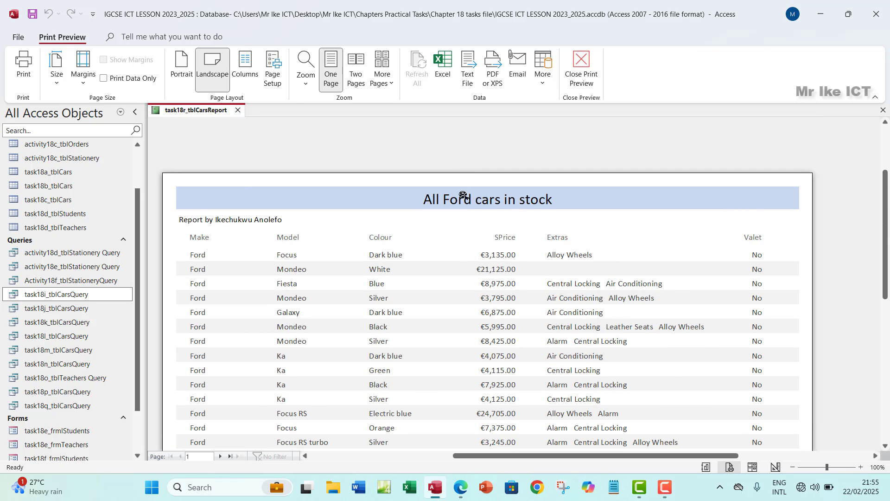
scroll(471, 204, down, 7)
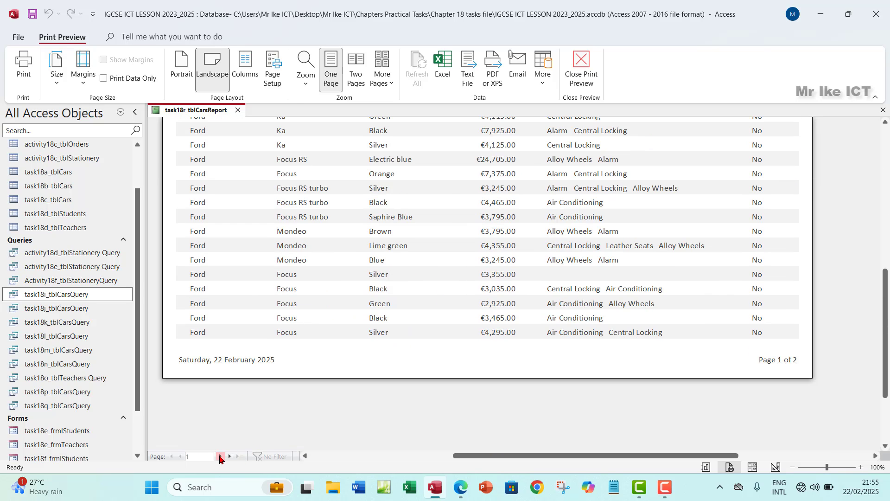
click(222, 457)
scroll(336, 266, up, 9)
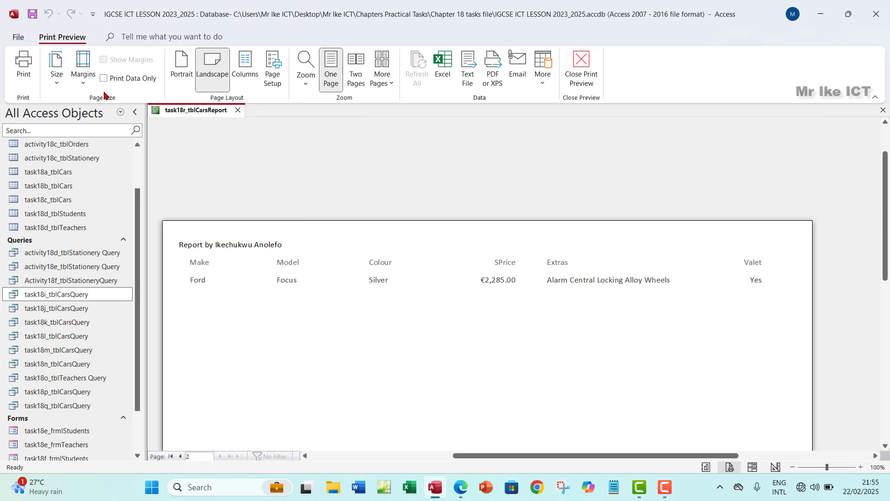
click(582, 70)
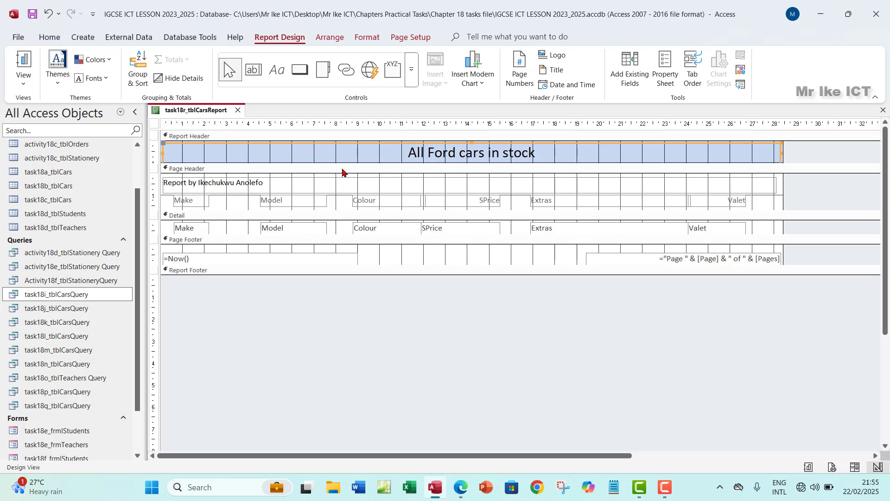
Switch to Edge and highlight the completed title requirement of Task 18r in green.
click(461, 487)
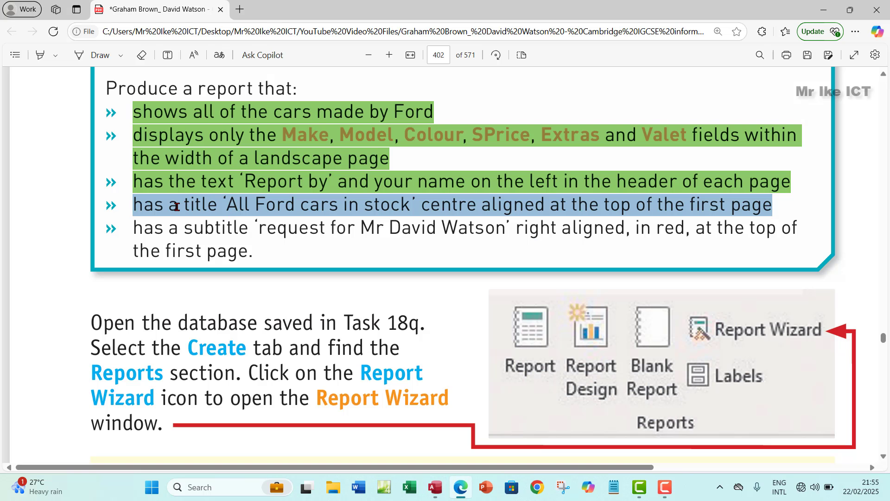
right_click(275, 206)
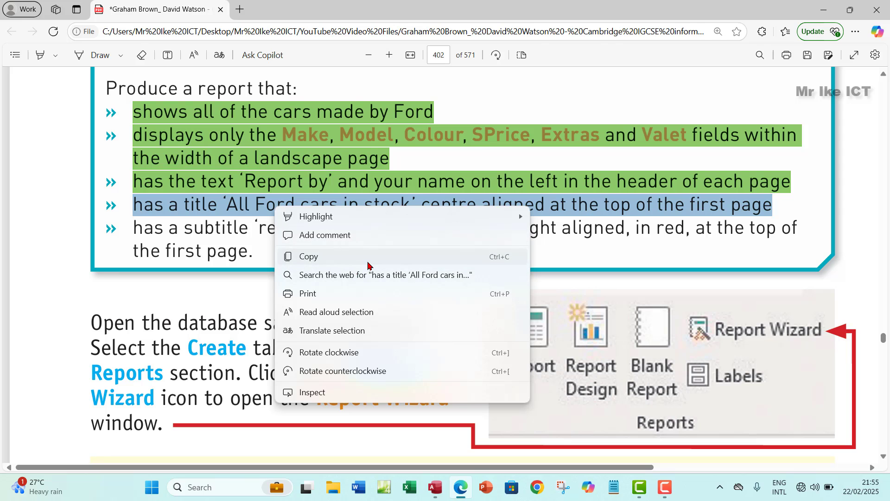
mouse_move(367, 217)
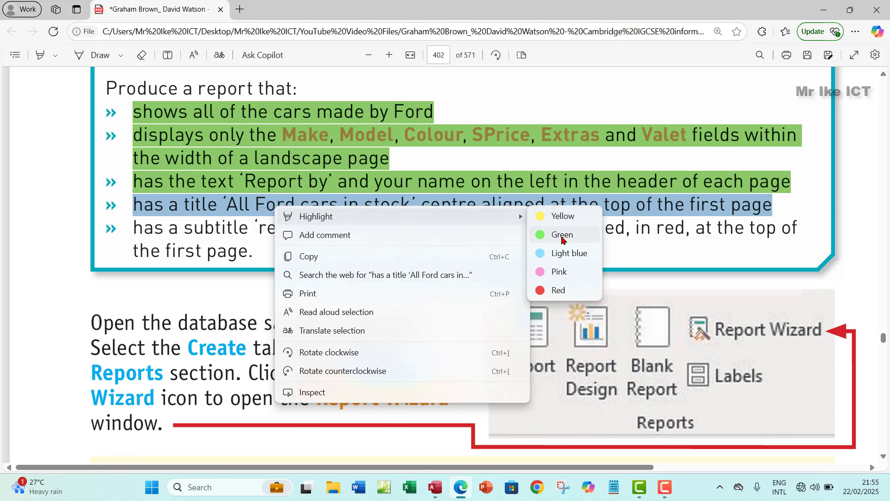
click(547, 235)
scroll(219, 170, down, 2)
scroll(184, 167, up, 2)
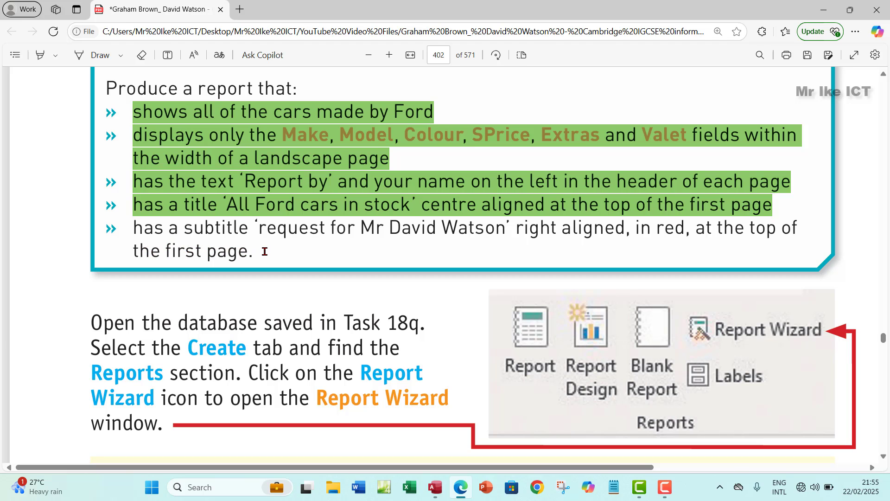
Copy the quoted subtitle text from the last requirement of Task 18r and return to Access.
scroll(266, 252, up, 1)
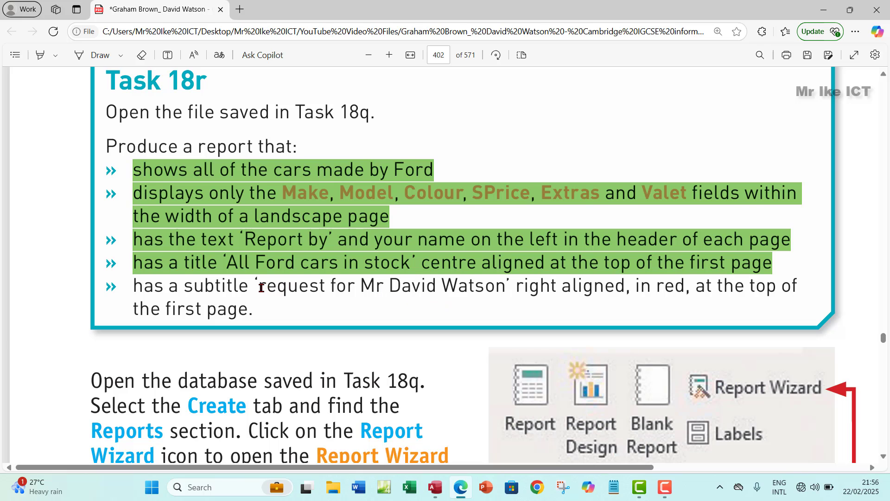
drag(261, 287, 502, 285)
key(ctrl+c)
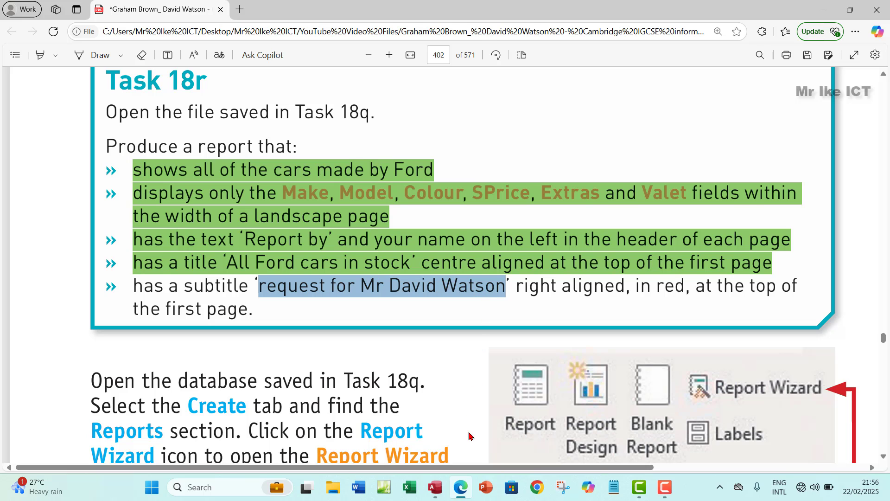
click(436, 492)
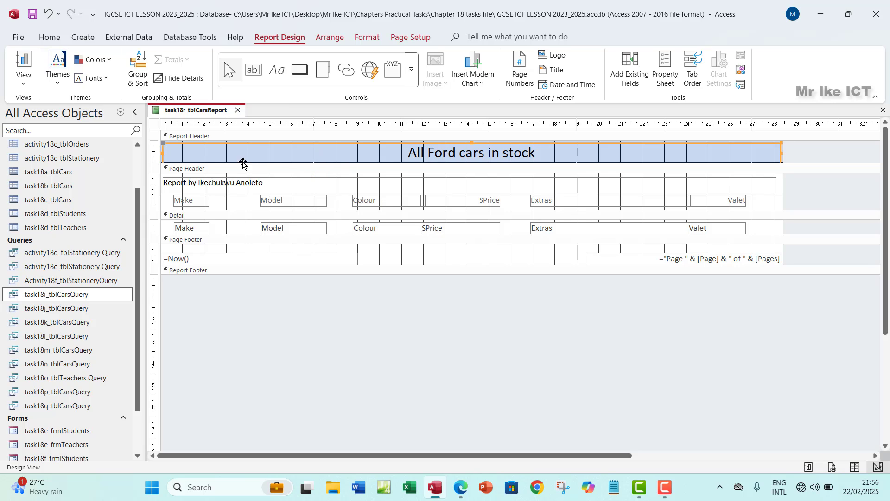
Extend the Report Header section downwards to make room for a subtitle below the title label.
click(305, 167)
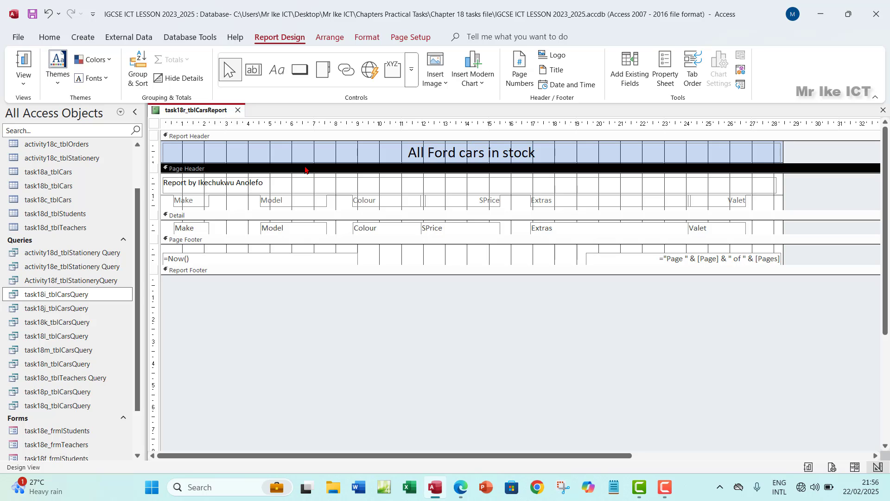
click(328, 153)
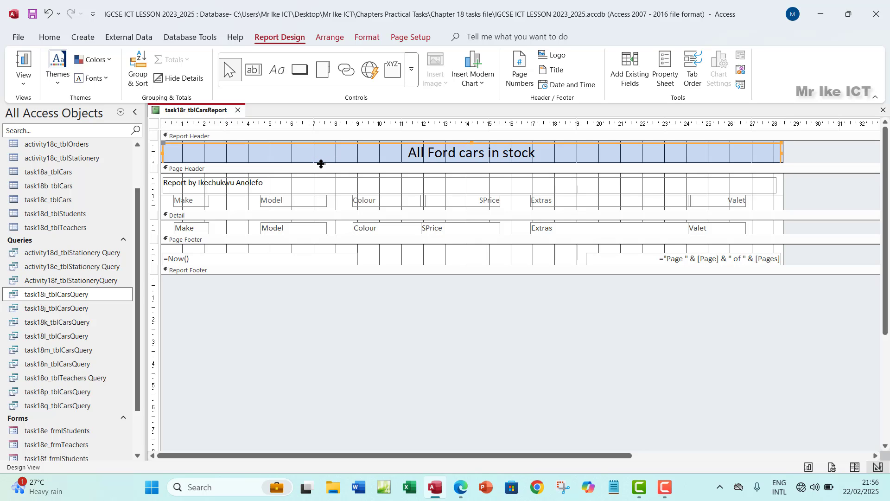
drag(321, 164, 323, 180)
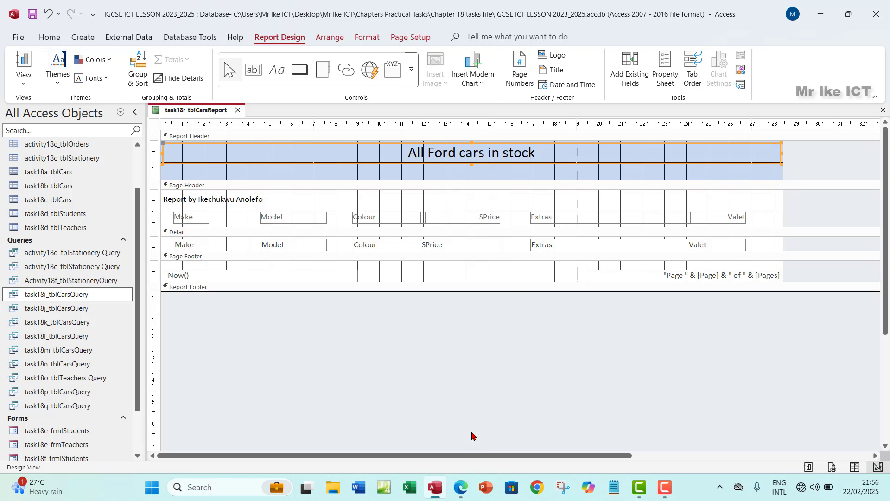
click(463, 491)
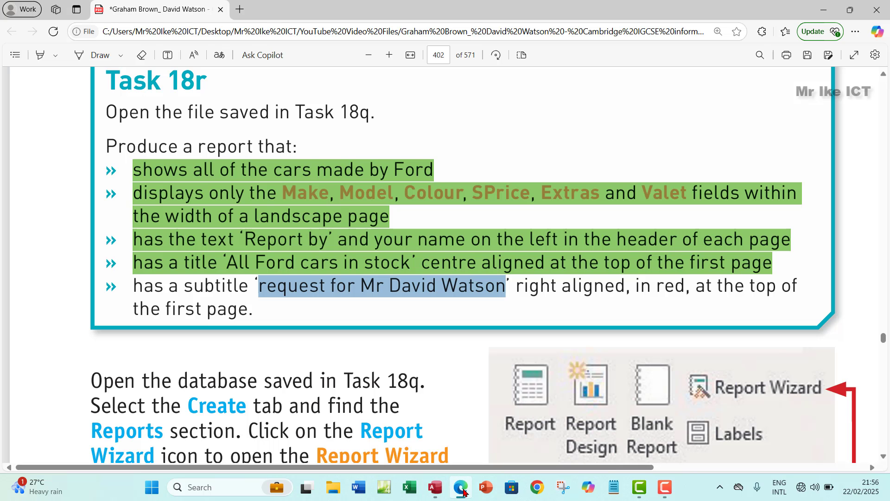
click(463, 492)
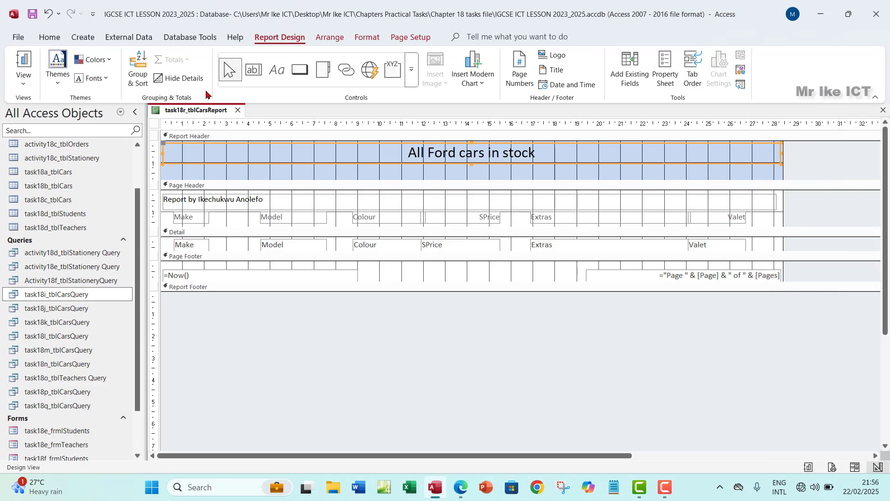
Add a full-width label below the title in the Report Header and paste the copied subtitle text into it.
click(276, 71)
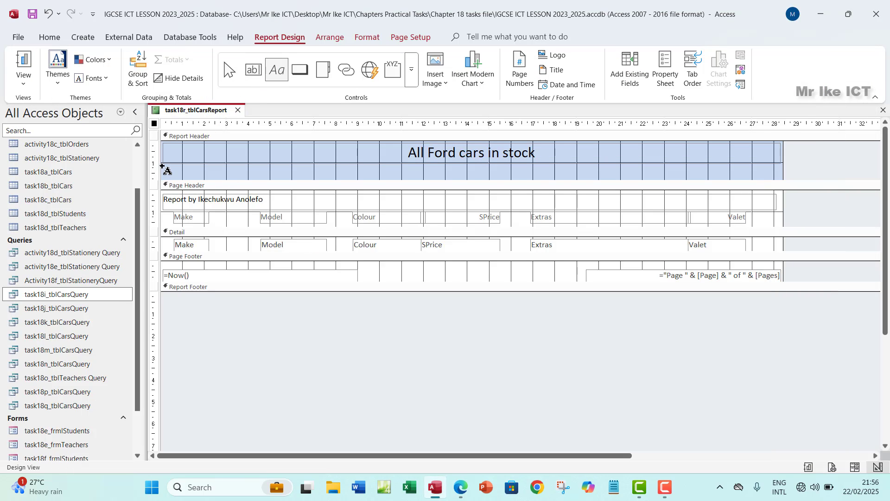
drag(163, 164, 781, 181)
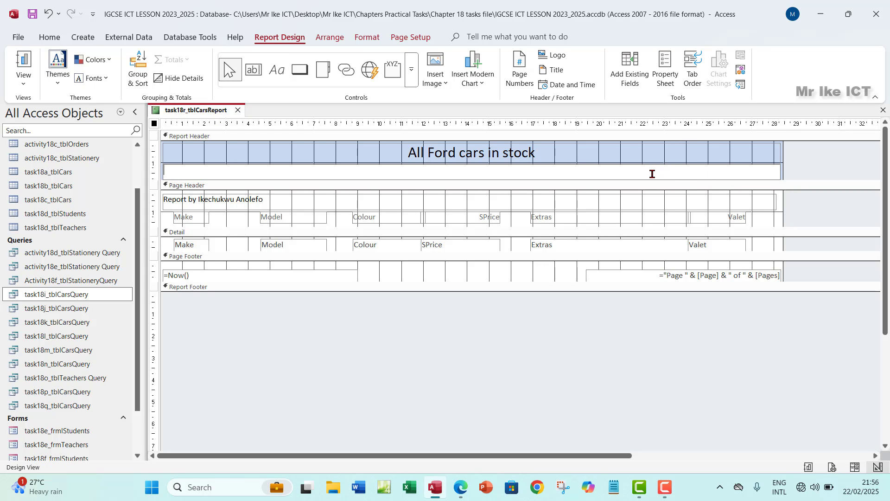
key(ctrl+v)
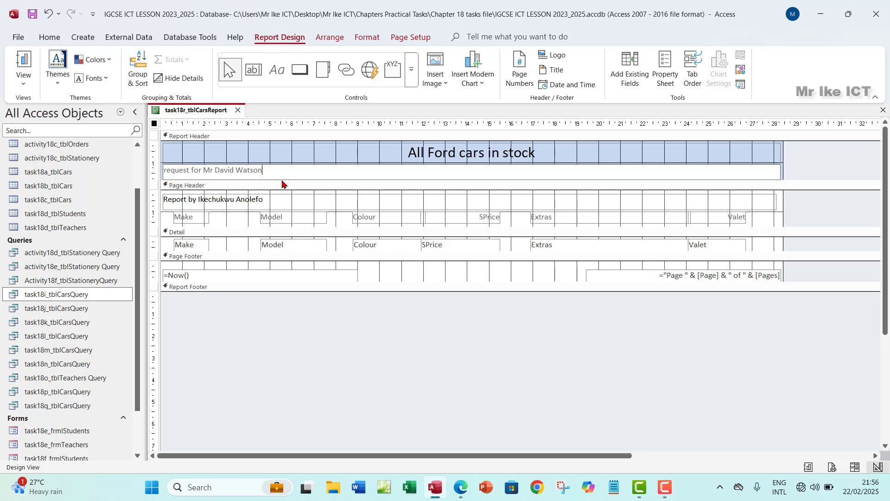
click(332, 195)
click(301, 175)
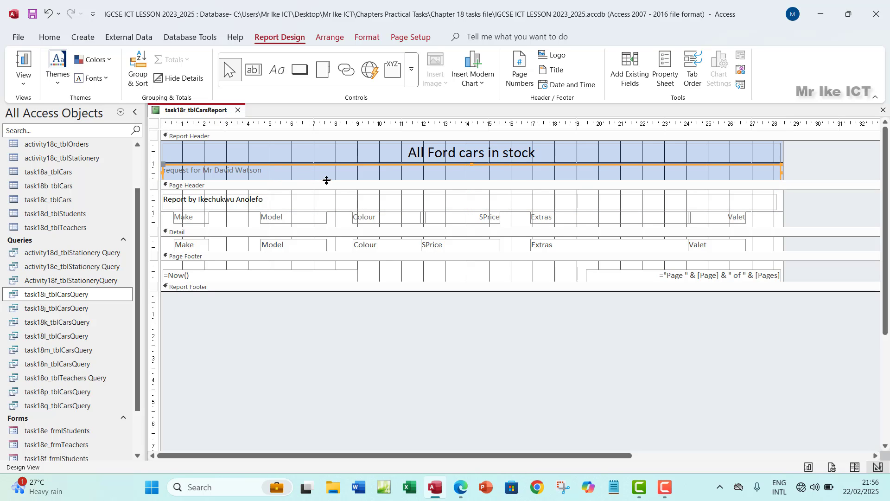
Make the Report Header slightly taller and right-align the subtitle label.
drag(329, 180, 328, 185)
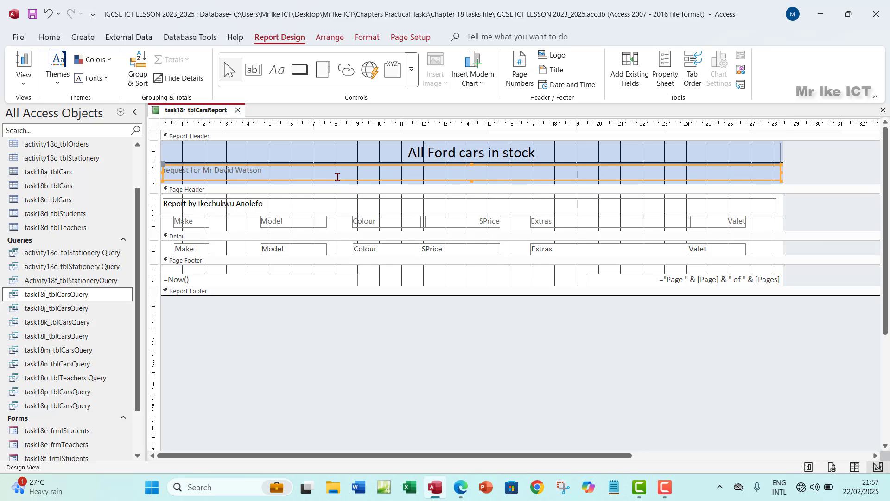
click(328, 38)
click(364, 37)
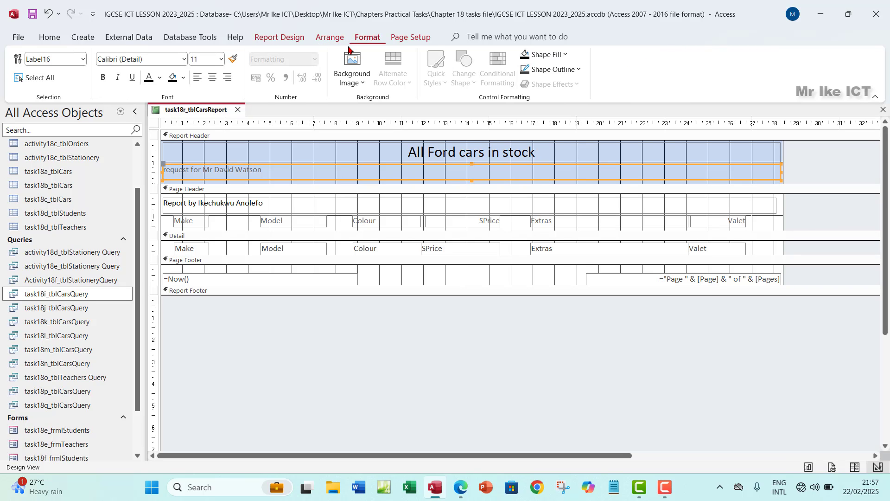
click(228, 77)
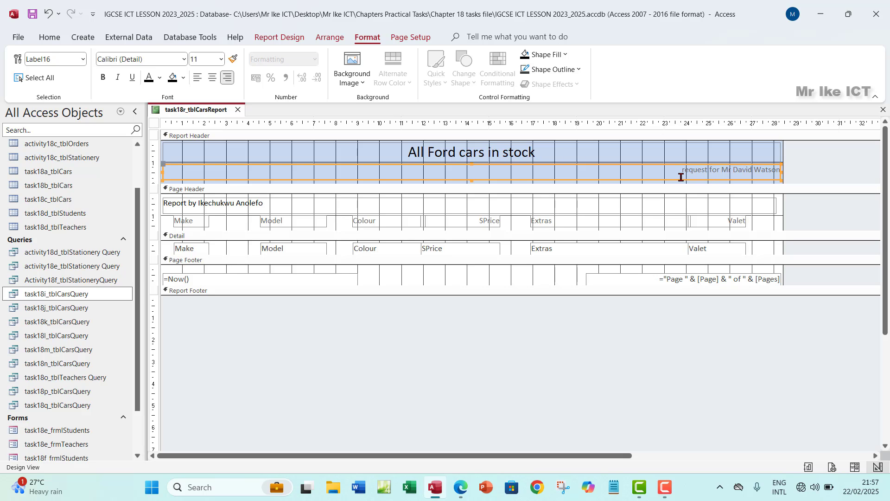
Reduce the height of the subtitle label and shrink the Report Header section to fit beneath it.
click(636, 173)
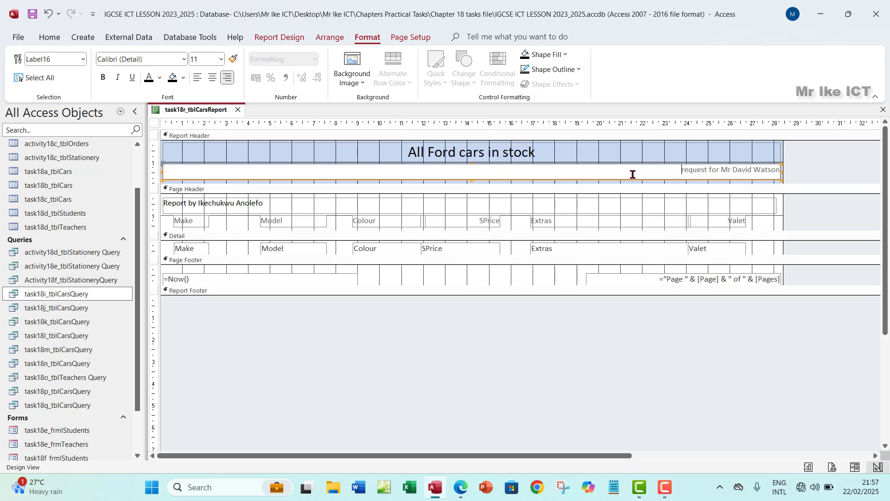
click(647, 189)
click(636, 173)
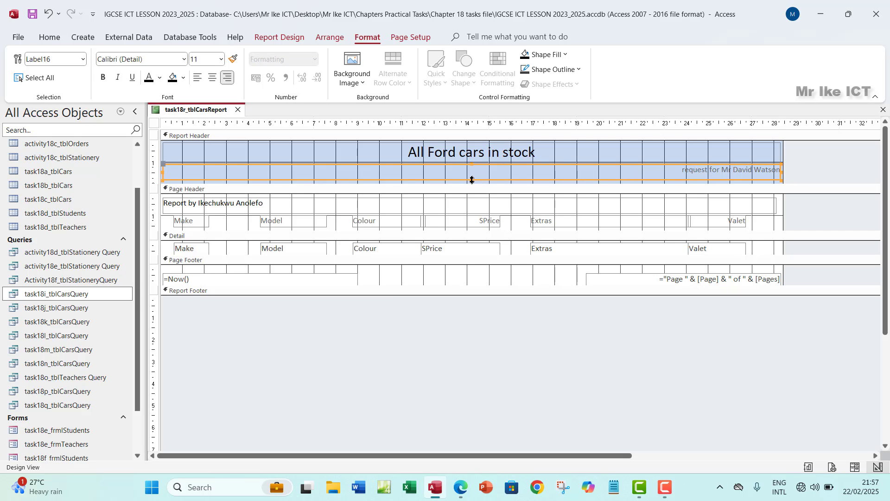
drag(473, 180, 472, 175)
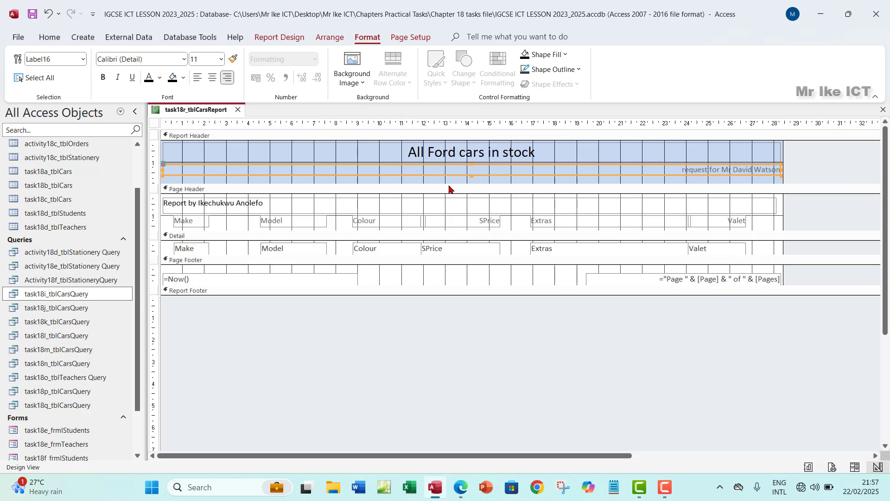
drag(450, 184, 452, 180)
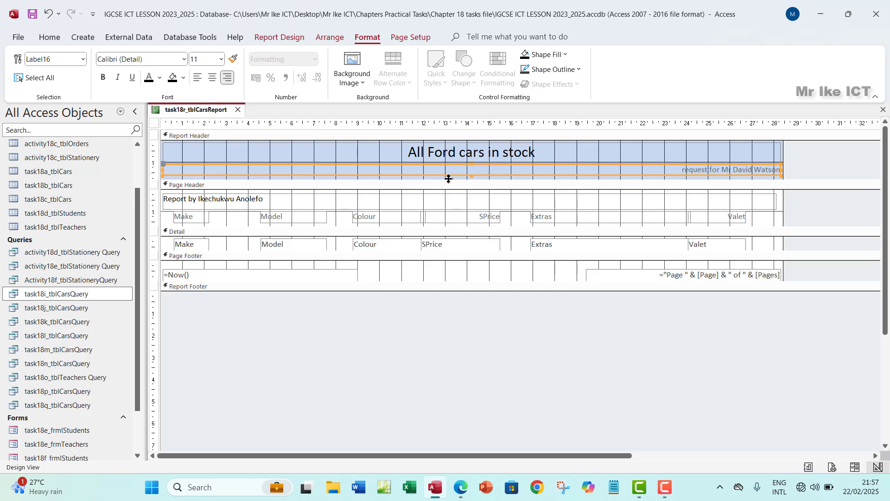
Set the font colour of the subtitle label in the Report Header to red.
click(680, 172)
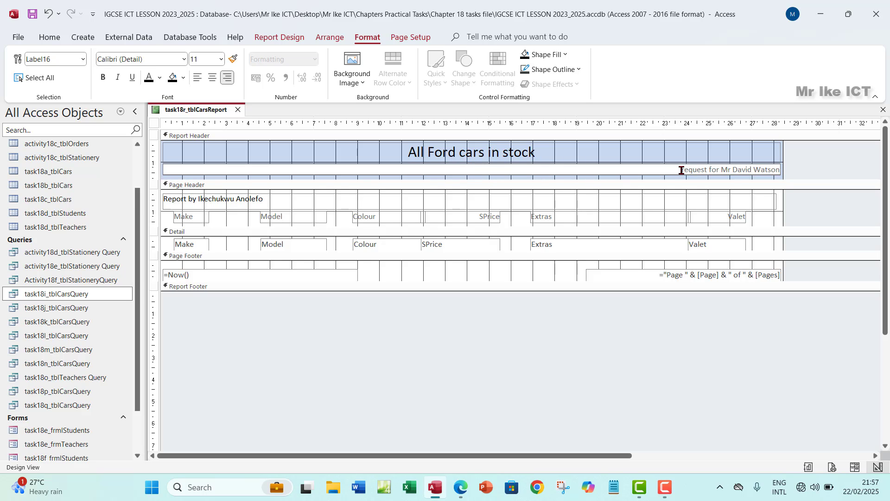
drag(681, 170, 779, 167)
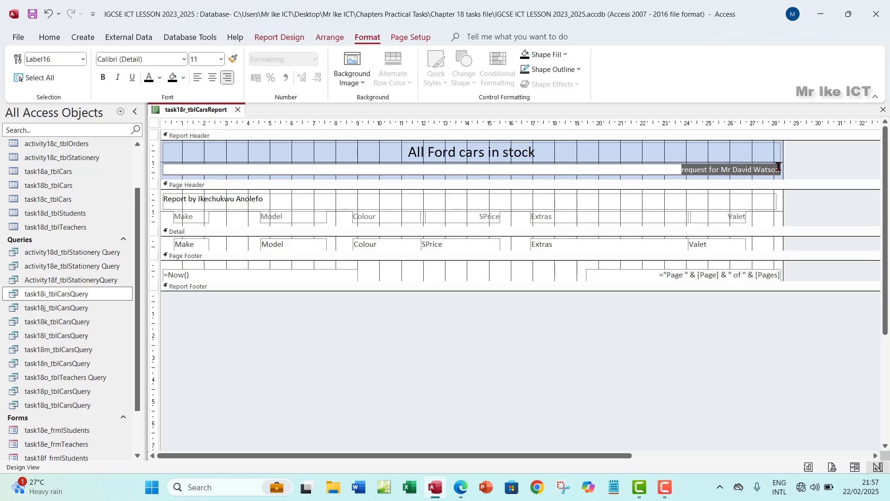
click(160, 79)
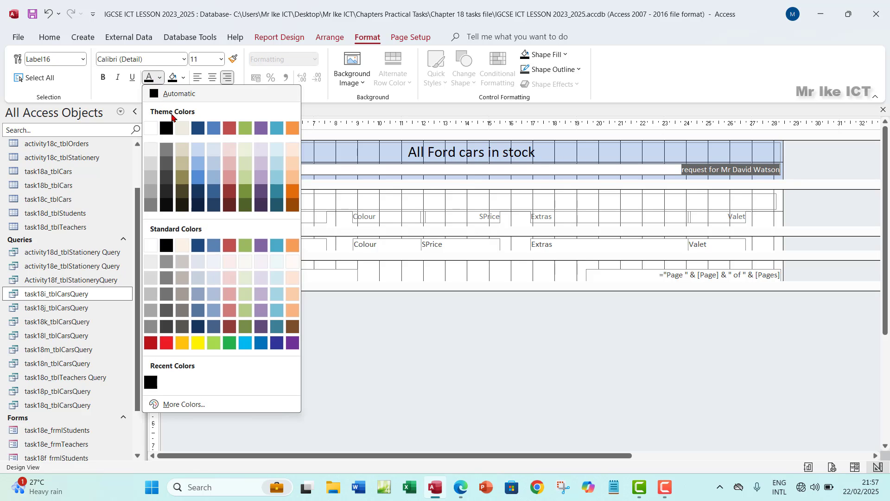
click(170, 343)
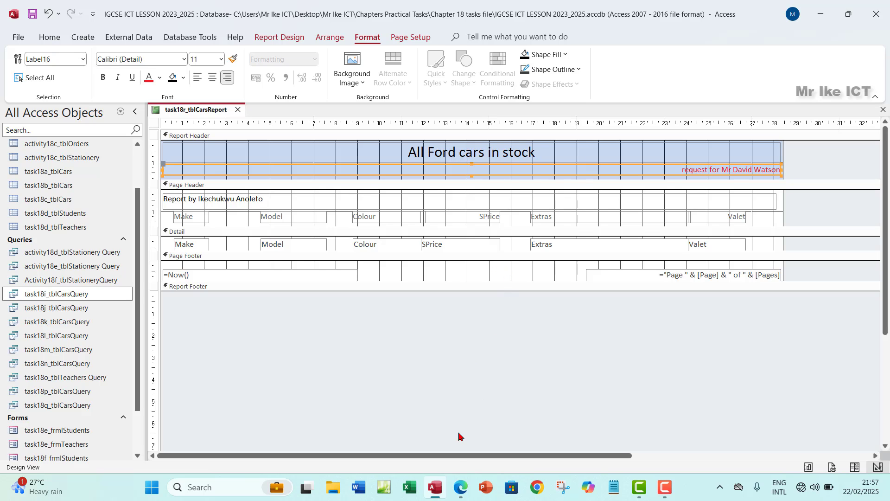
Switch to Edge, select the full subtitle requirement of Task 18r to reread it, and return to Access.
click(461, 487)
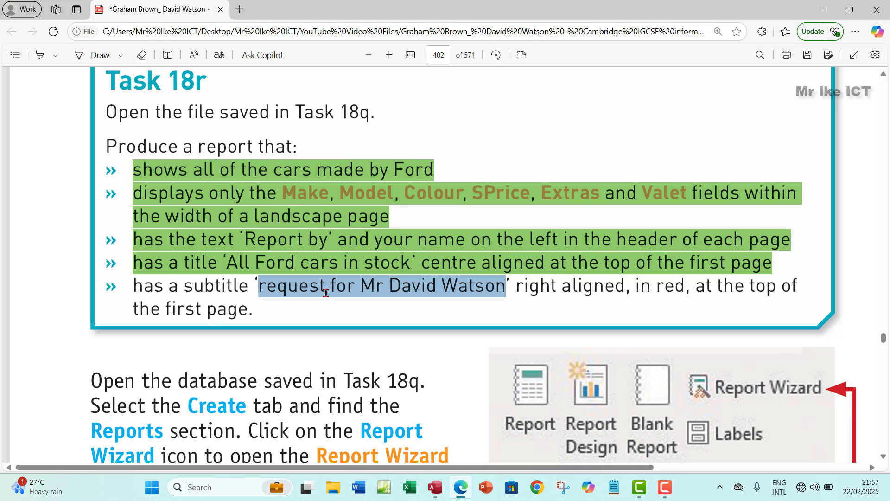
drag(134, 286, 255, 308)
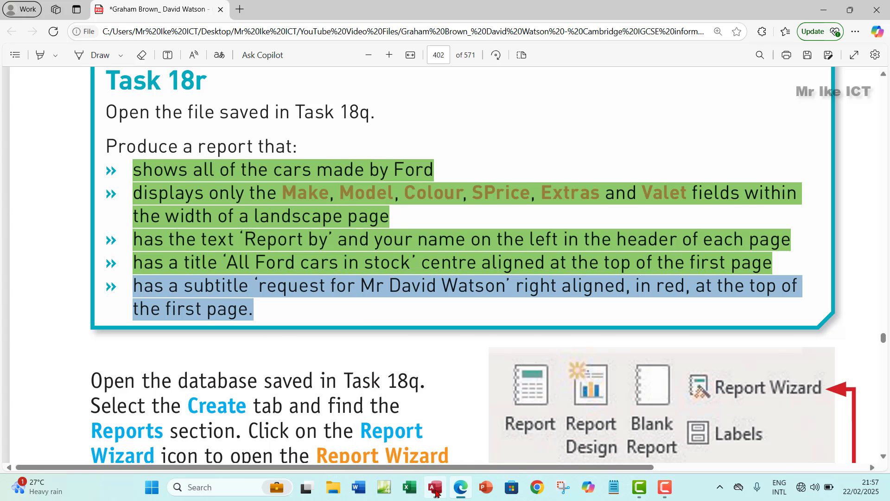
click(436, 488)
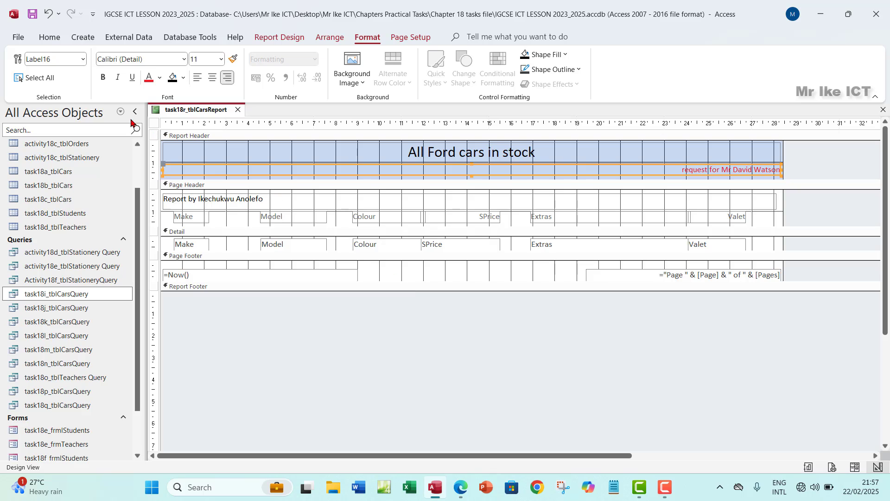
Check the title, subtitle and 'Report by' header on pages 1 and 2 in Print Preview, then switch to Edge.
click(50, 37)
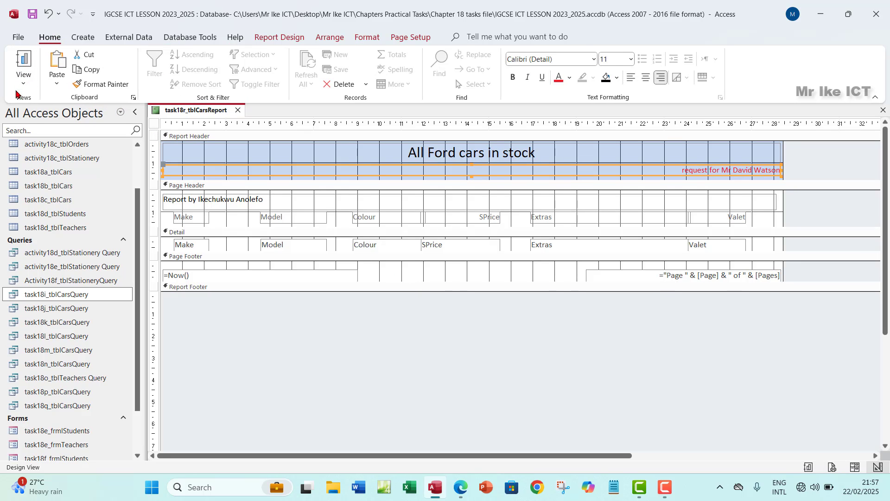
click(23, 83)
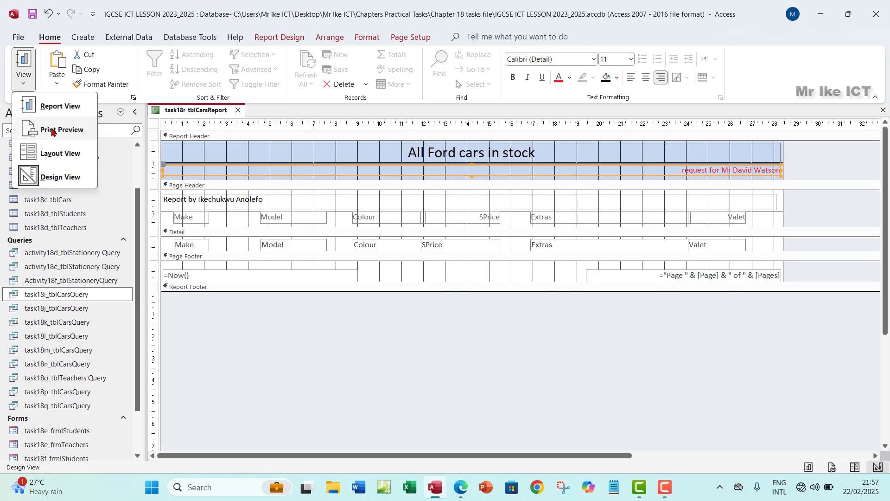
click(52, 130)
scroll(396, 295, down, 3)
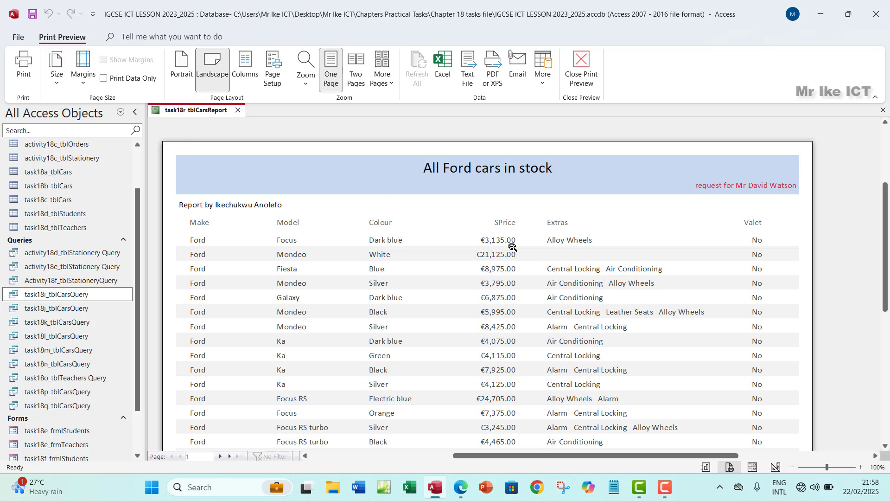
scroll(513, 247, down, 5)
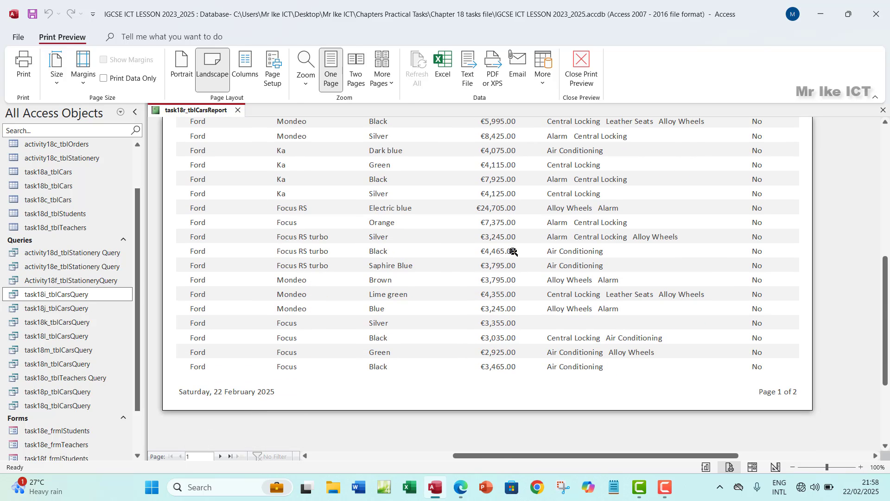
click(221, 457)
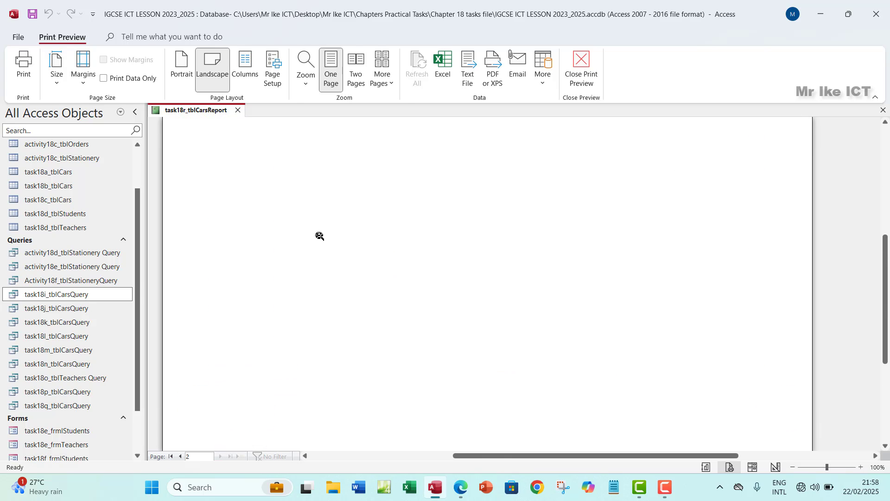
scroll(320, 236, up, 5)
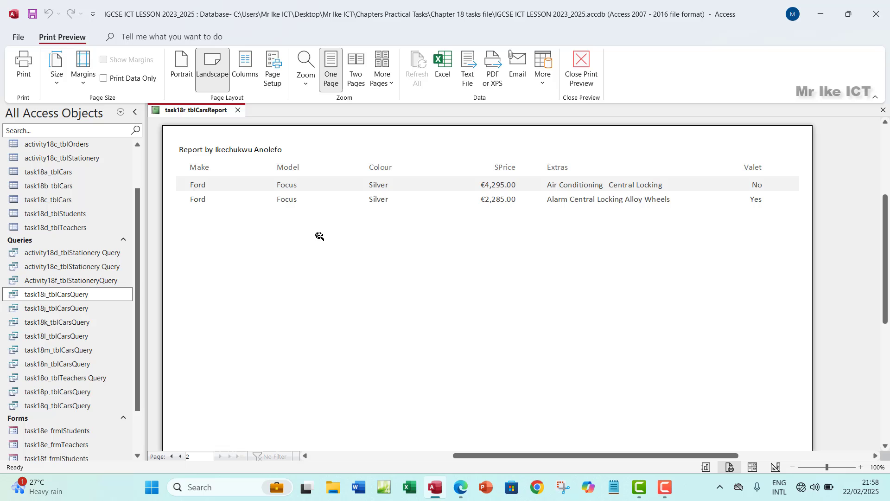
click(461, 487)
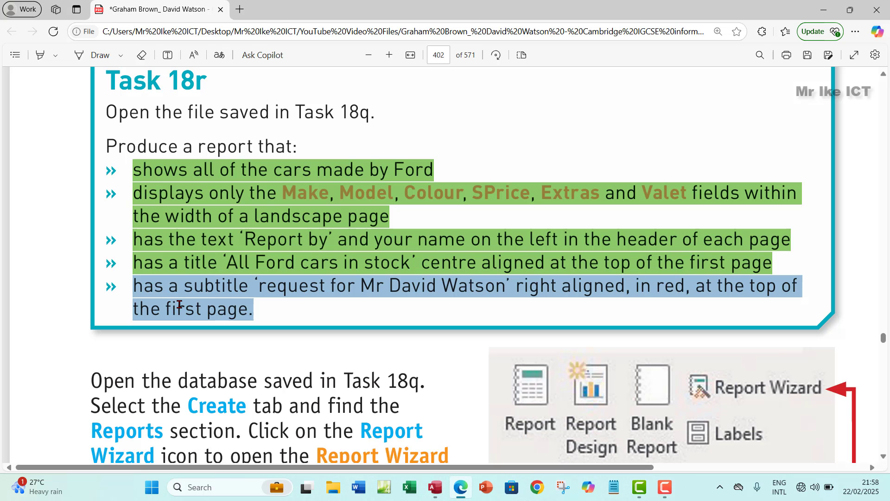